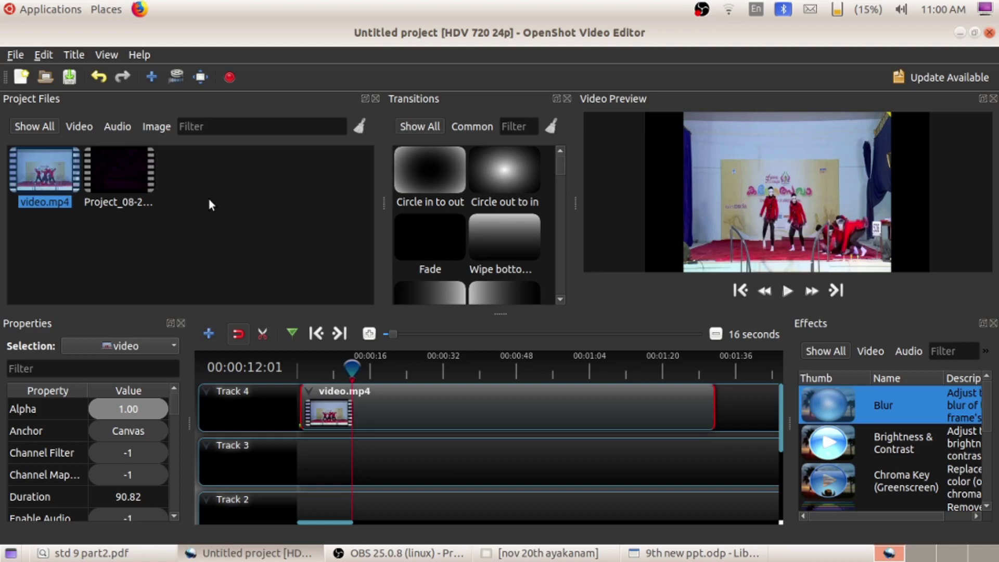
Step: Import audio.mp3 from School_Resources/Standard_9/WebpageResources/Videos into the project files
{"action": "left_click", "coordinate": [151, 79]}
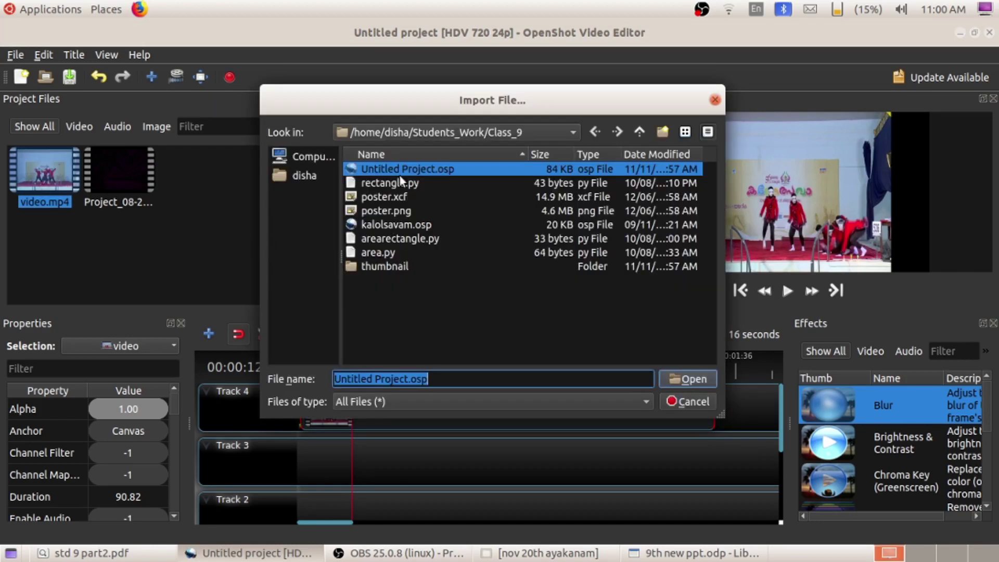
{"action": "left_click", "coordinate": [300, 174]}
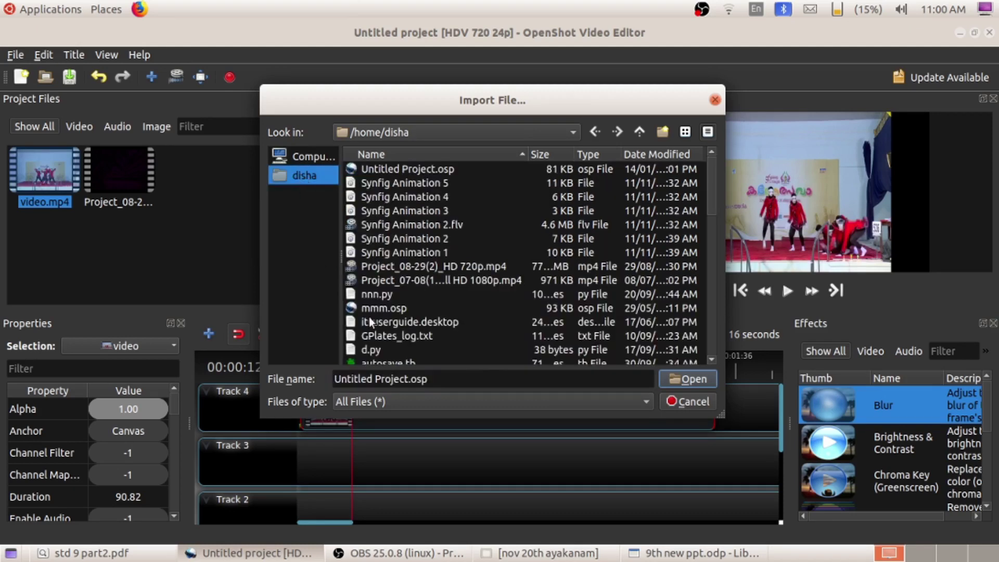
{"action": "left_click_drag", "start_coordinate": [713, 210], "coordinate": [709, 258]}
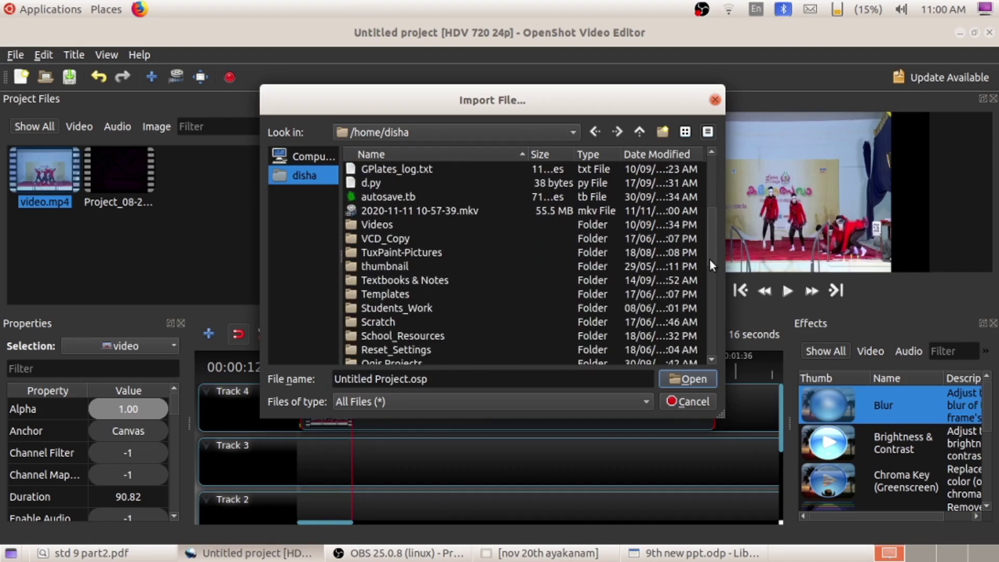
{"action": "double_click", "coordinate": [439, 336]}
{"action": "double_click", "coordinate": [404, 210]}
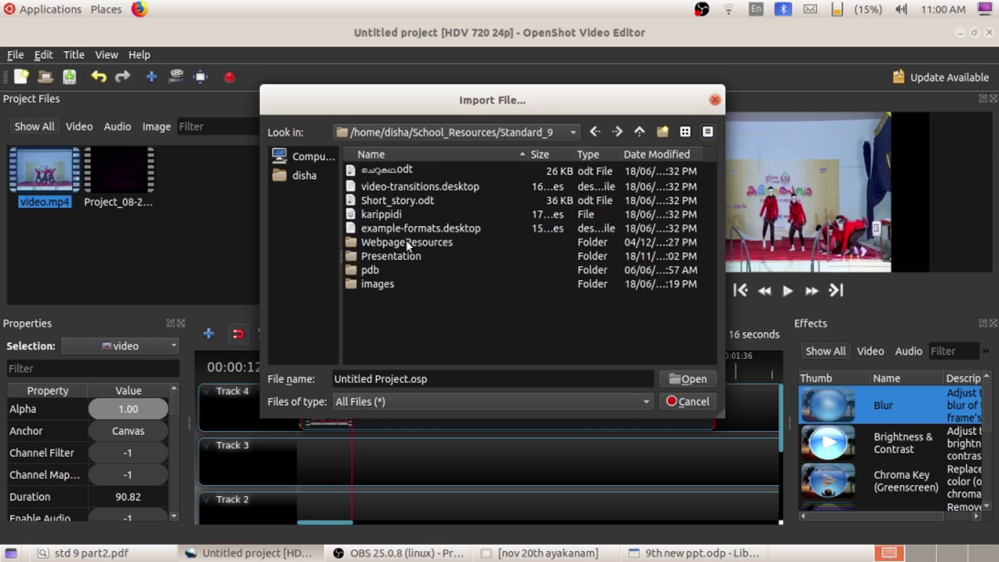
{"action": "double_click", "coordinate": [407, 243]}
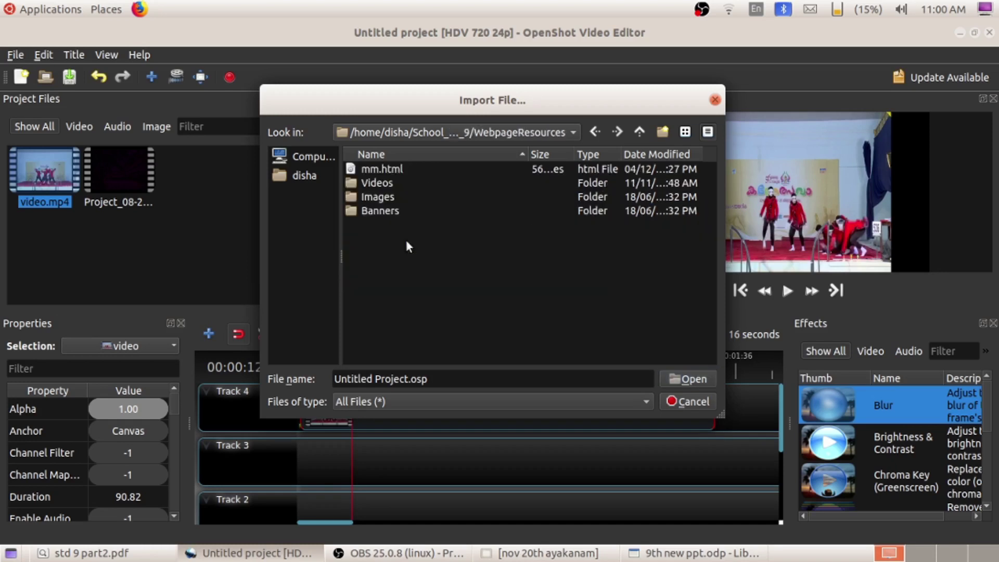
{"action": "double_click", "coordinate": [370, 184]}
{"action": "left_click", "coordinate": [367, 207]}
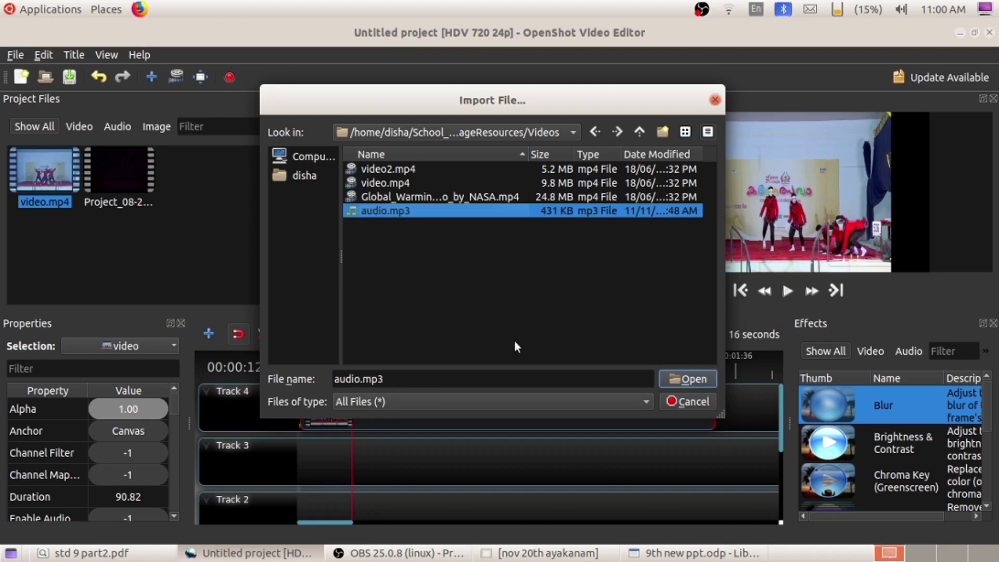
{"action": "left_click", "coordinate": [688, 379]}
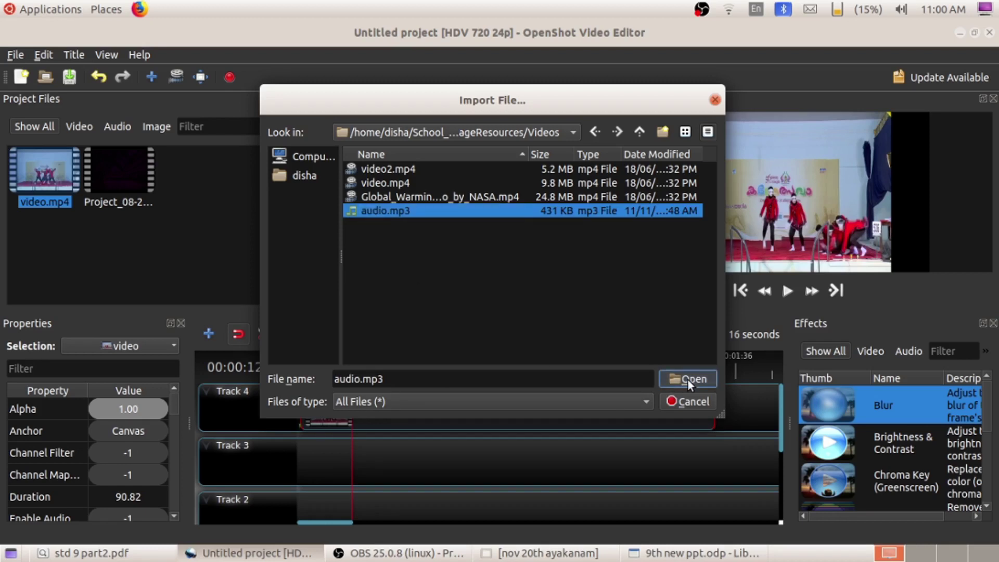
Step: Drop audio.mp3 onto Track 3 and slide it to start just past video.mp4's end
{"action": "left_click", "coordinate": [110, 132]}
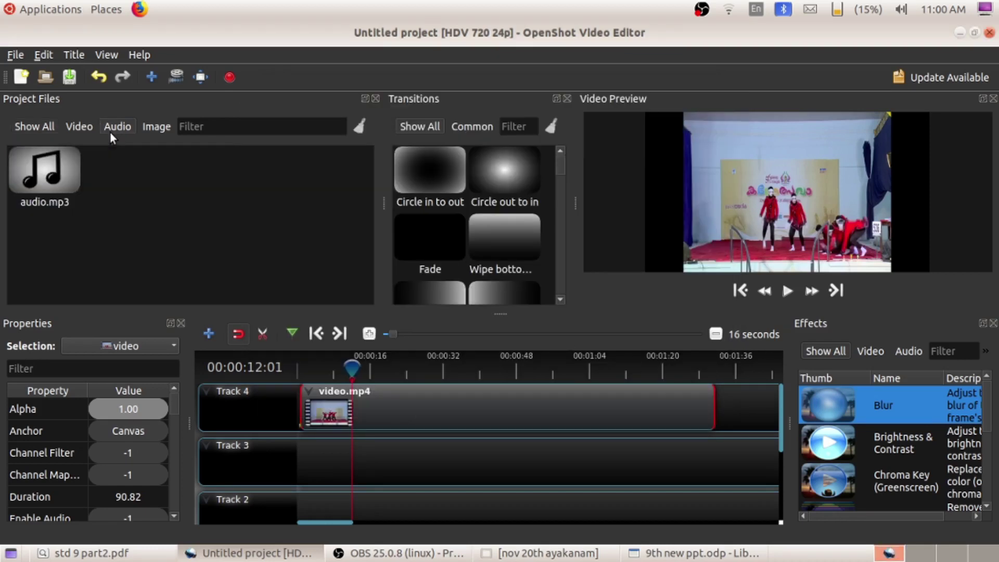
{"action": "left_click", "coordinate": [34, 126]}
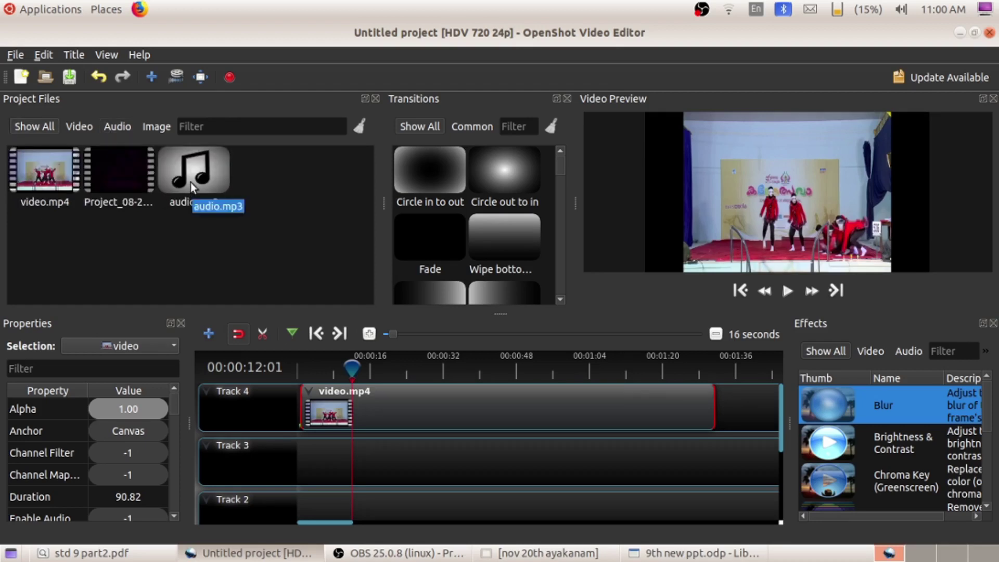
{"action": "left_click_drag", "start_coordinate": [191, 173], "coordinate": [307, 455]}
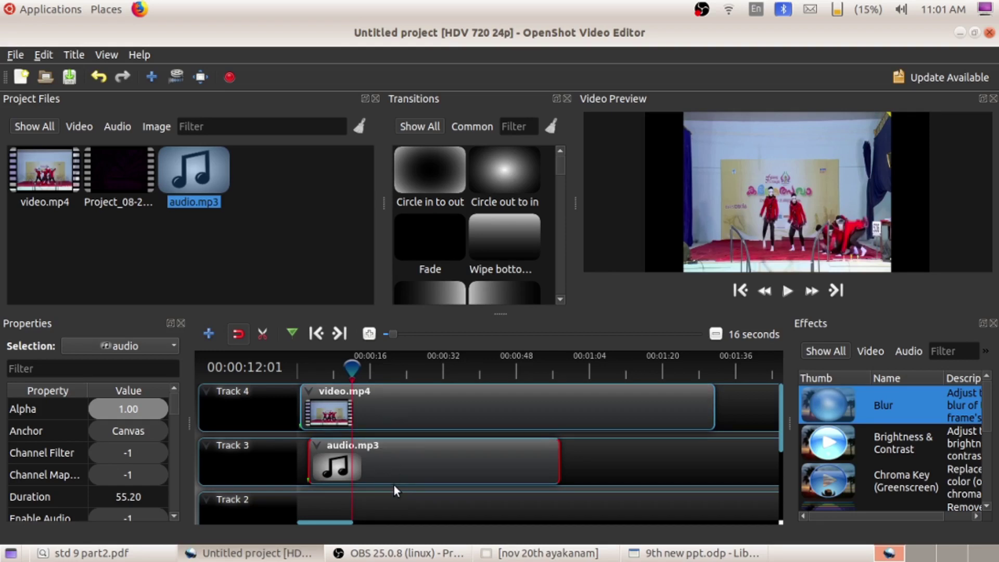
{"action": "left_click_drag", "start_coordinate": [366, 449], "coordinate": [770, 456]}
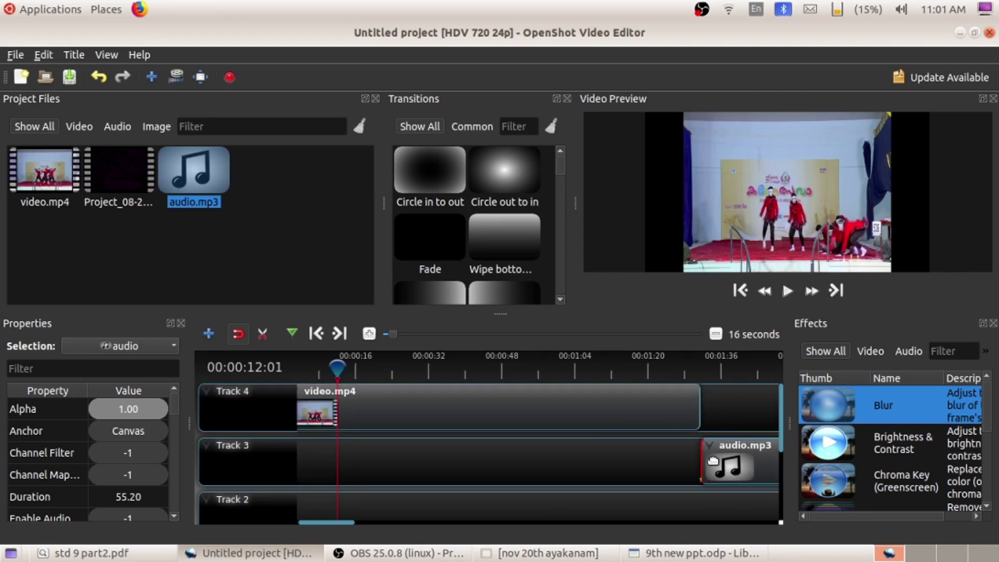
Step: Preview the video's ending, set the playhead to 00:00:42:07, and move audio.mp3 to Track 3's start
{"action": "left_click", "coordinate": [680, 367]}
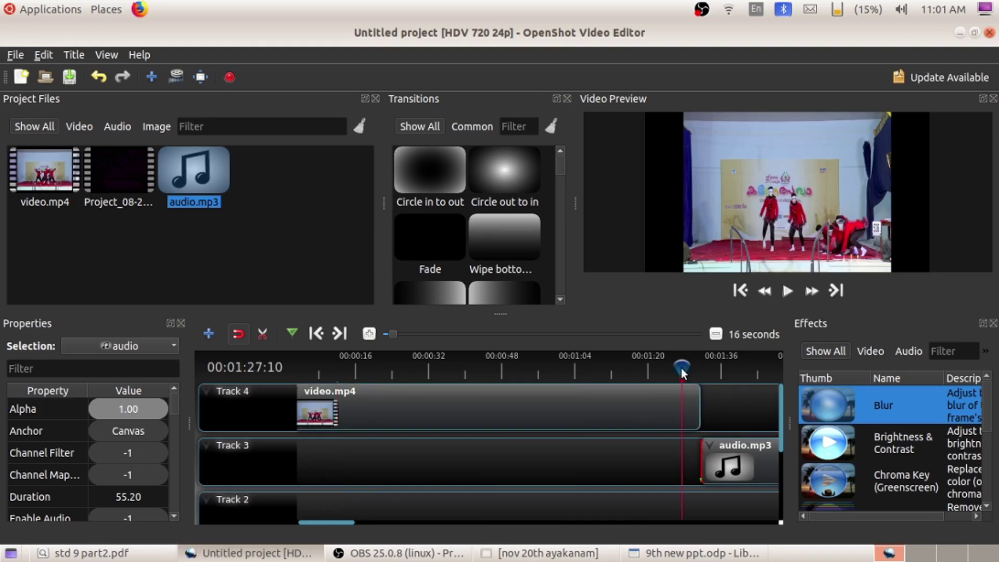
{"action": "key", "text": "space"}
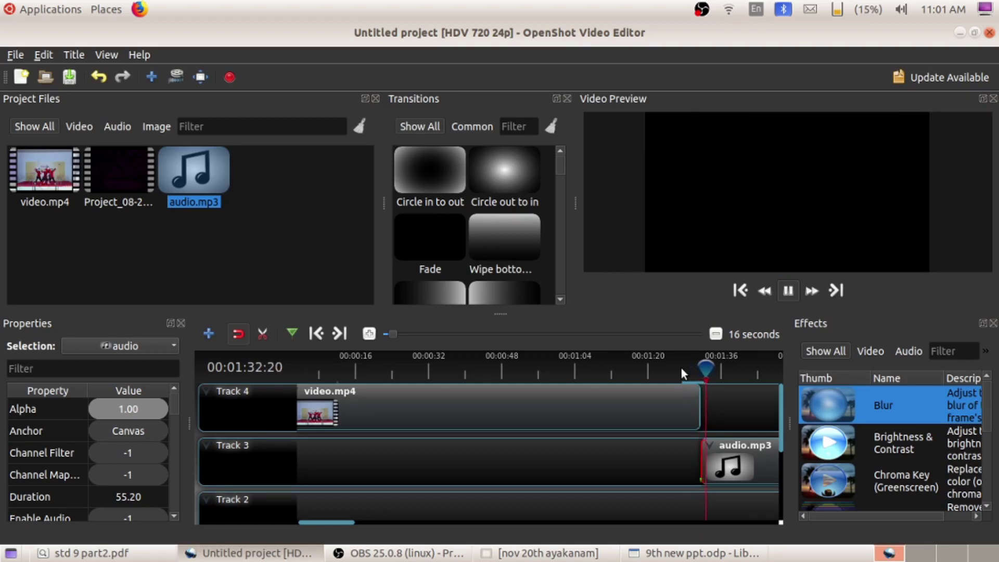
{"action": "key", "text": "space"}
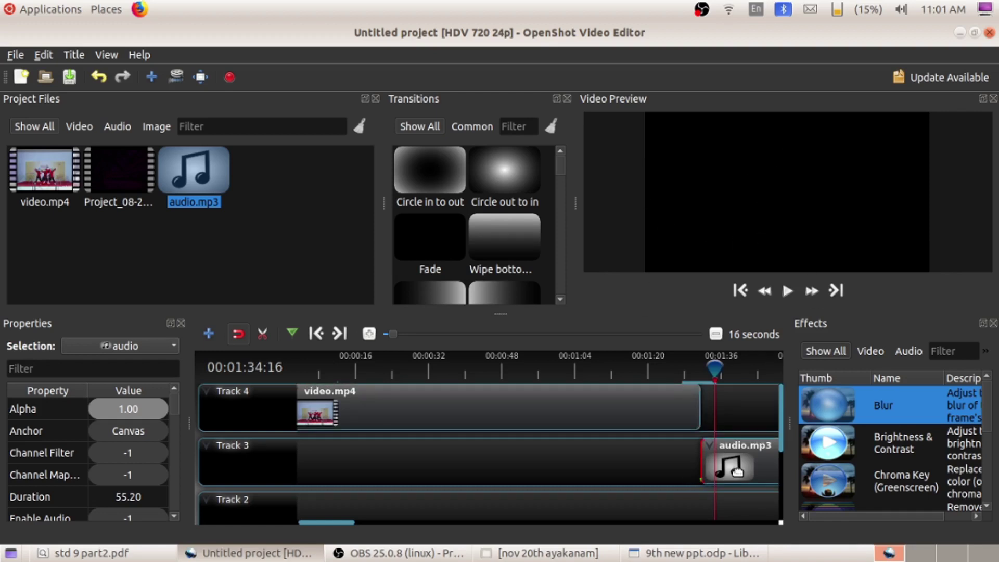
{"action": "left_click", "coordinate": [476, 373]}
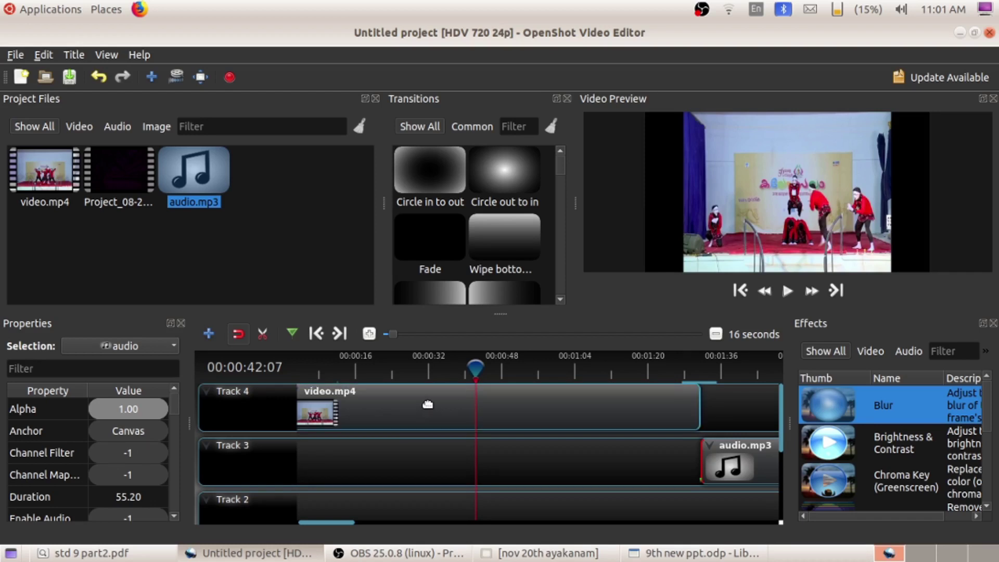
{"action": "left_click_drag", "start_coordinate": [708, 461], "coordinate": [305, 465]}
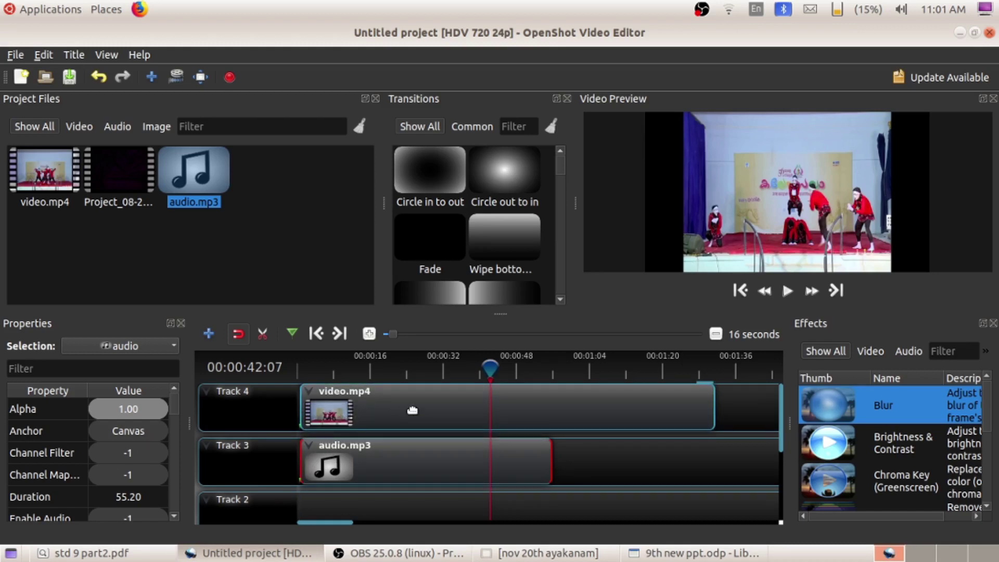
Step: Delete the audio.mp3 clip from Track 3 and select video.mp4 on Track 4
{"action": "left_click", "coordinate": [583, 410]}
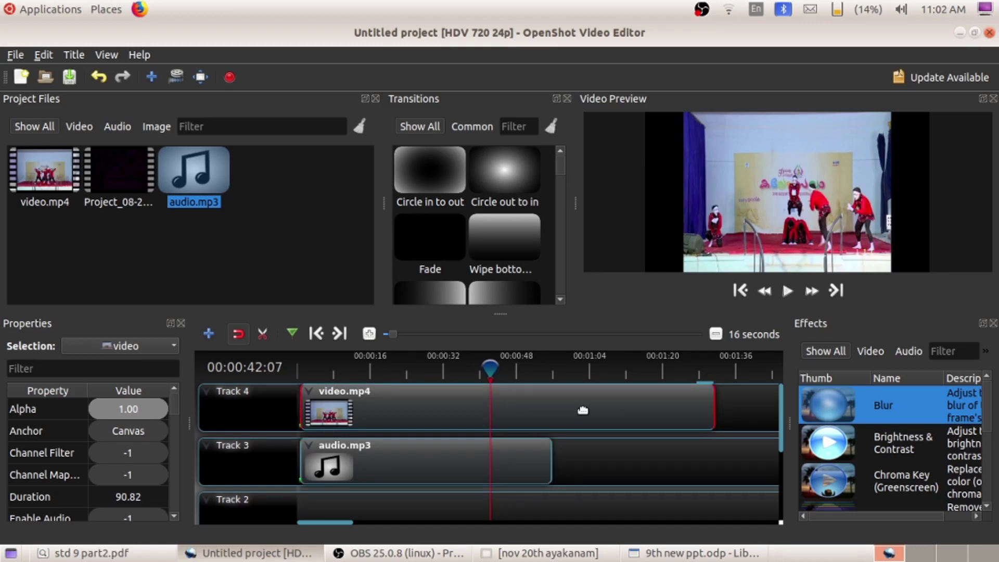
{"action": "left_click", "coordinate": [521, 455]}
{"action": "key", "text": "Delete"}
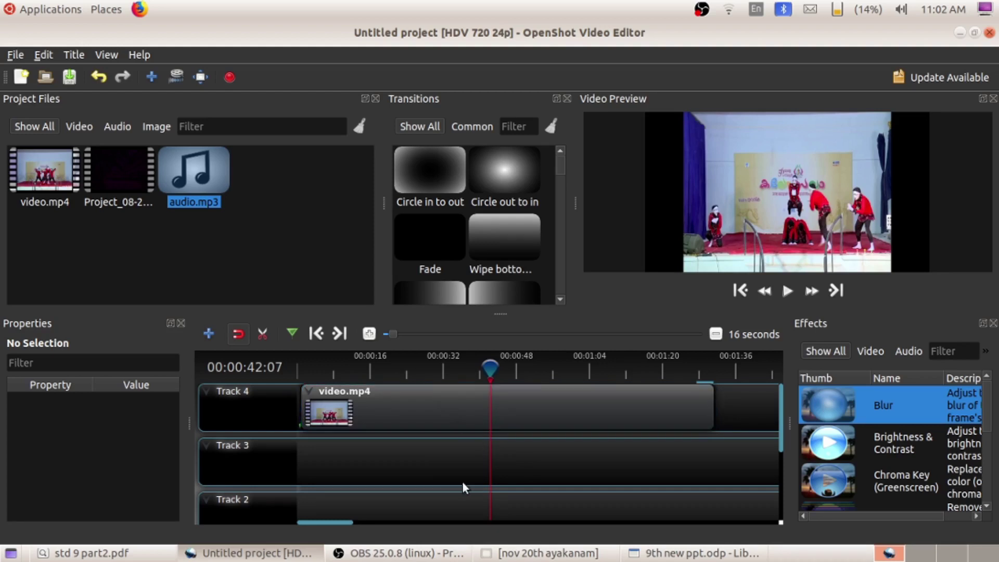
{"action": "left_click", "coordinate": [398, 395]}
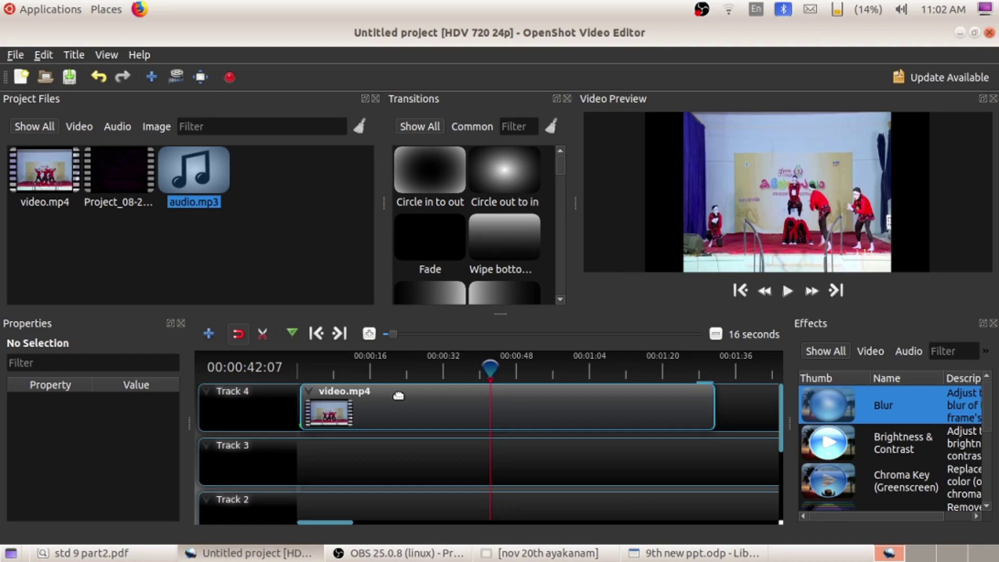
{"action": "left_click", "coordinate": [398, 396]}
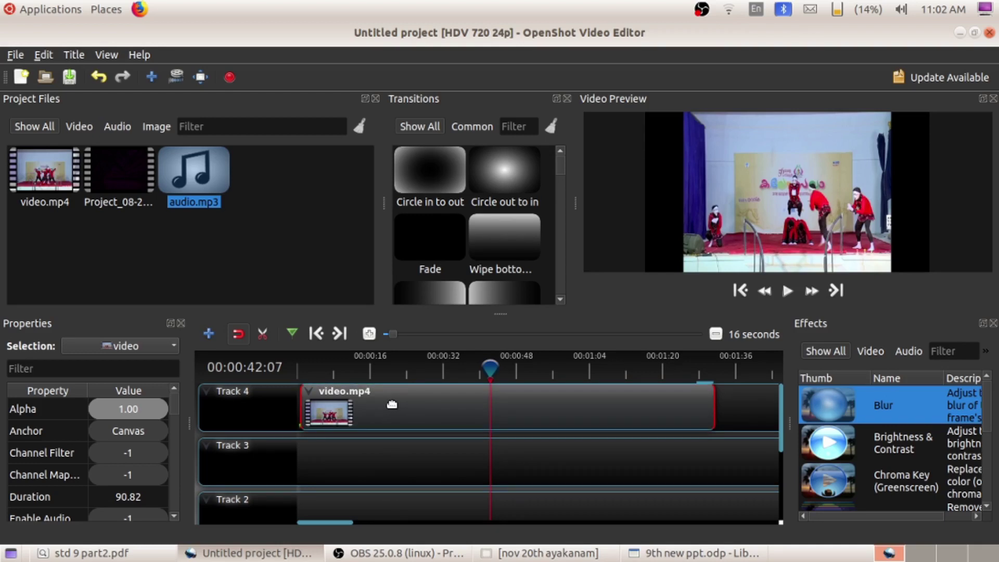
Step: Separate video.mp4's audio as a Single Clip (all channels), then delete that Track 3 clip
{"action": "right_click", "coordinate": [392, 404]}
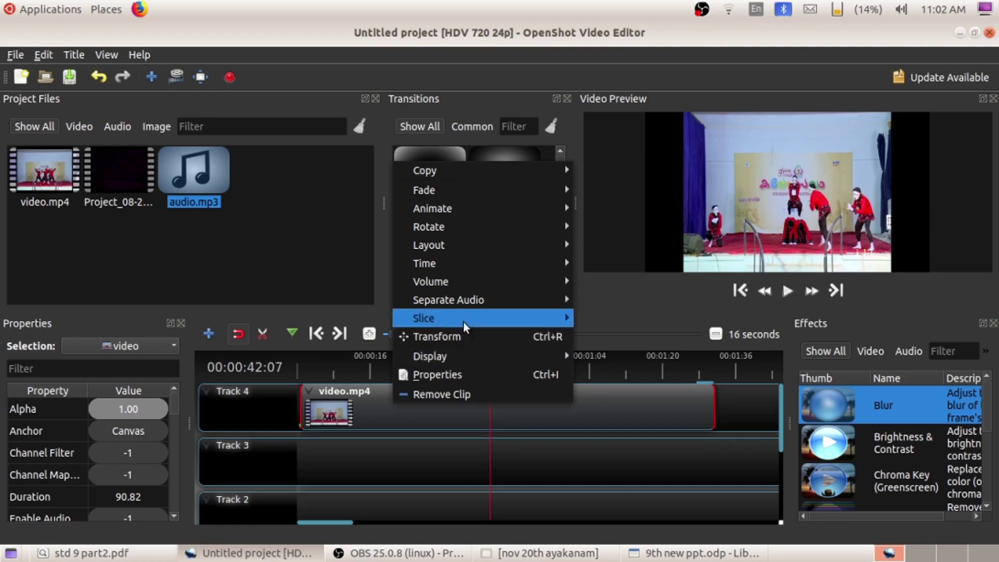
{"action": "mouse_move", "coordinate": [509, 299]}
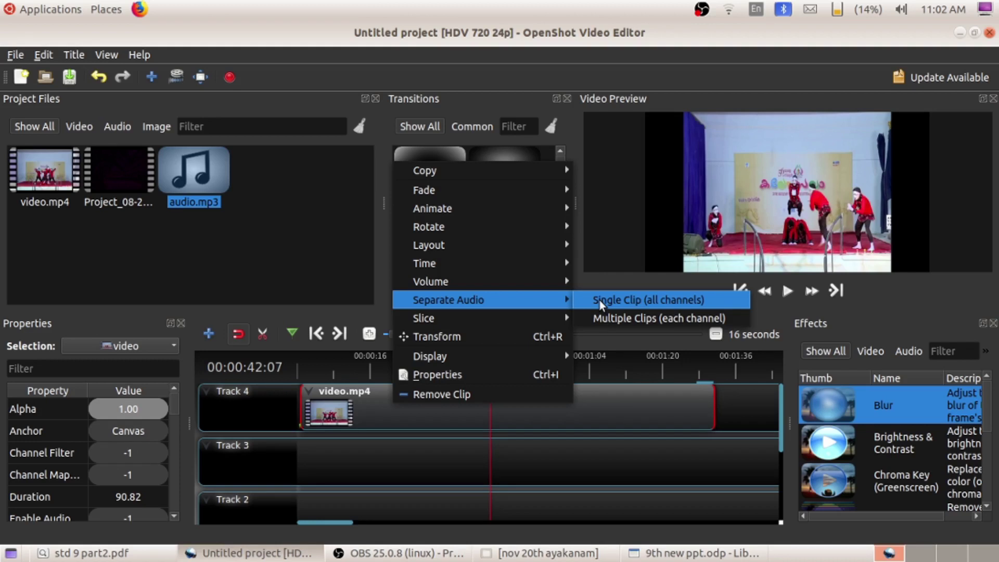
{"action": "left_click", "coordinate": [627, 301]}
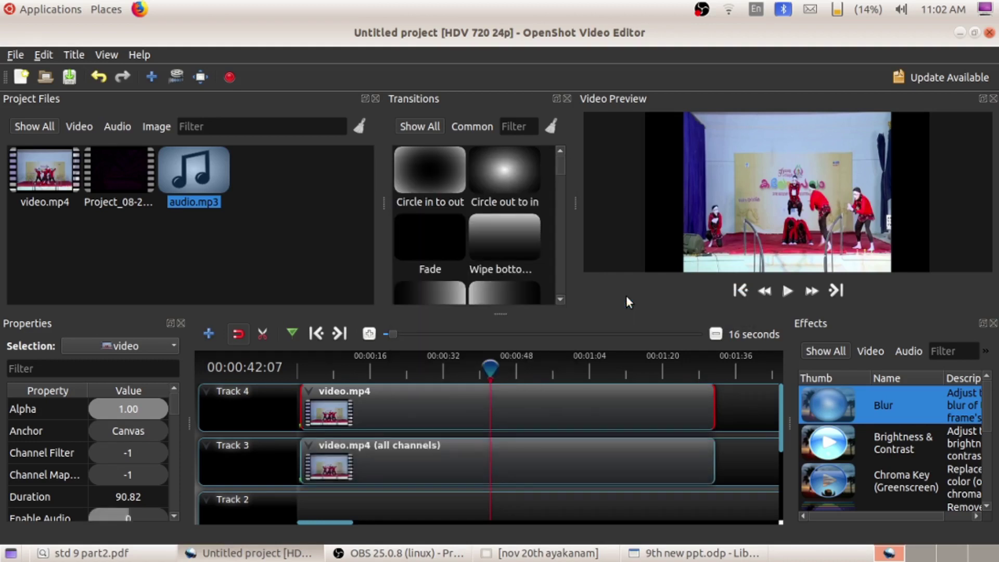
{"action": "mouse_move", "coordinate": [427, 463]}
{"action": "left_mouse_down"}
{"action": "mouse_move", "coordinate": [452, 468]}
{"action": "mouse_move", "coordinate": [431, 468]}
{"action": "left_mouse_up"}
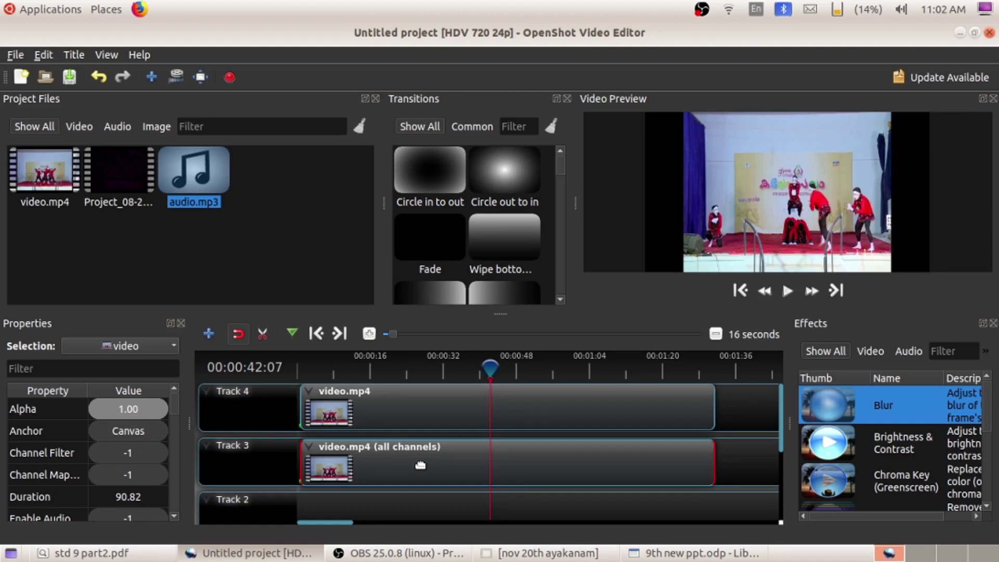
{"action": "key", "text": "Delete"}
{"action": "left_click", "coordinate": [385, 370]}
{"action": "left_click", "coordinate": [788, 291]}
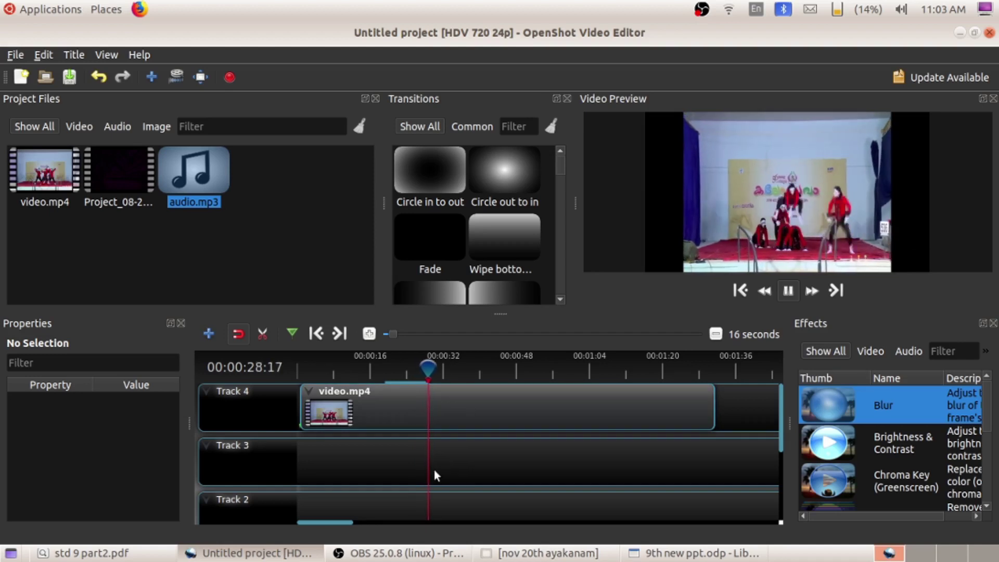
{"action": "key", "text": "space"}
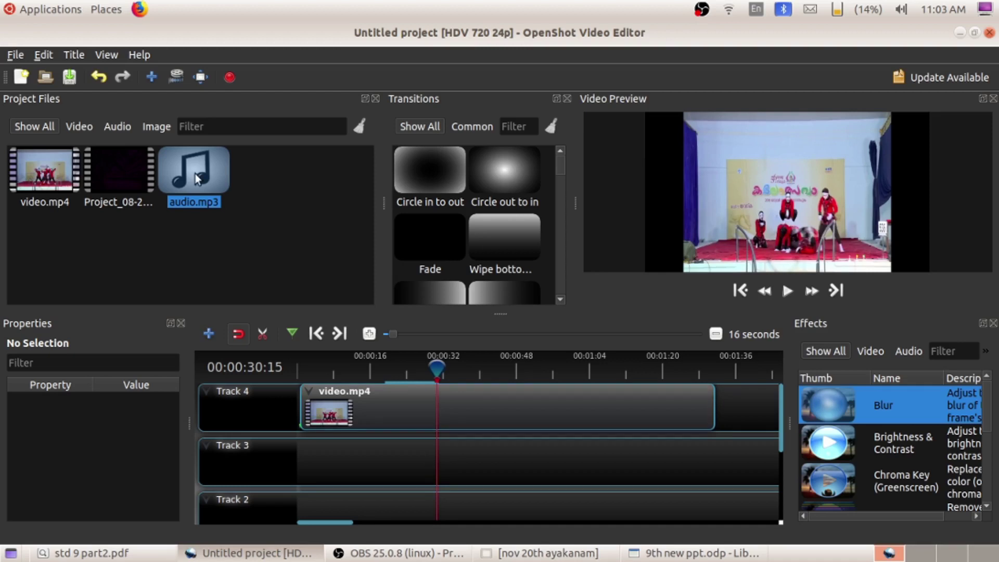
Step: Place audio.mp3 at the start of Track 3
{"action": "left_click_drag", "start_coordinate": [184, 171], "coordinate": [312, 453]}
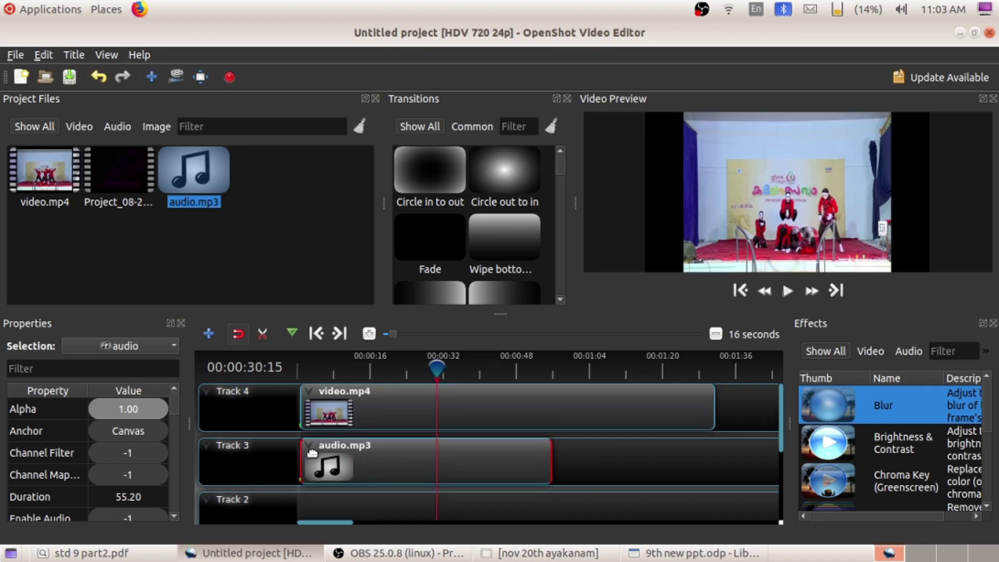
{"action": "right_click", "coordinate": [337, 446]}
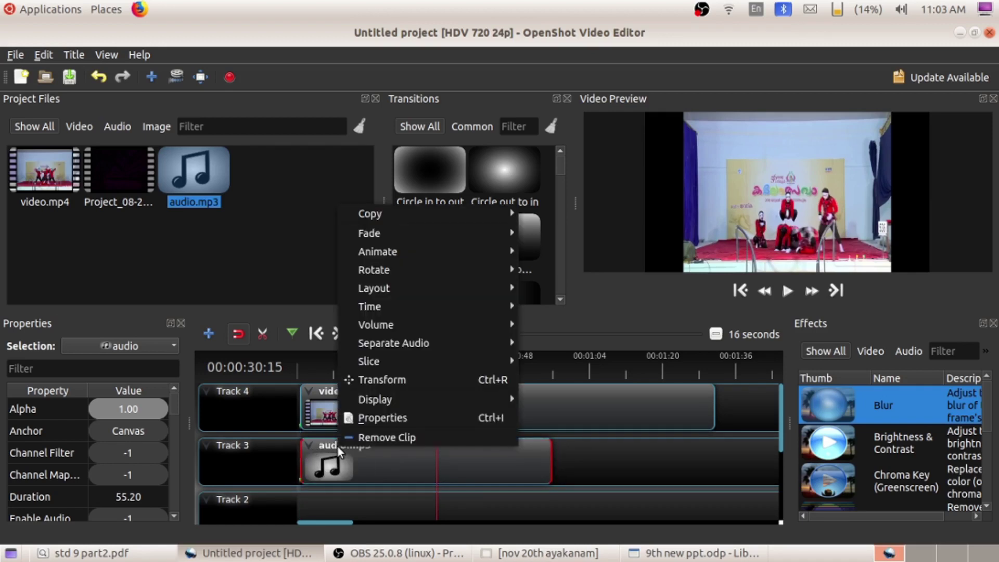
{"action": "left_click", "coordinate": [376, 465]}
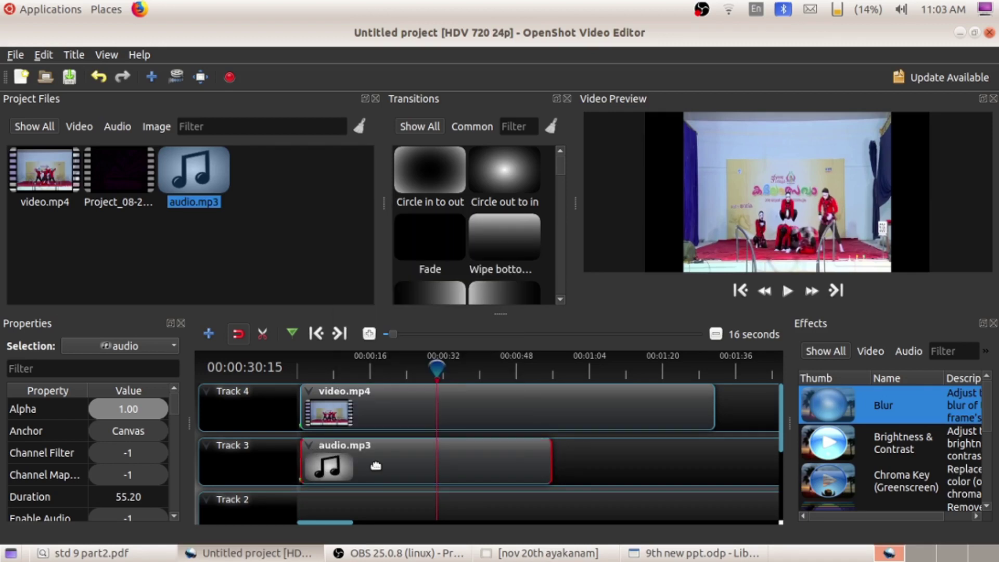
Step: Preview the timeline from 00:00:06:22, then bring the std 9 part2.pdf textbook forward
{"action": "left_click", "coordinate": [328, 369]}
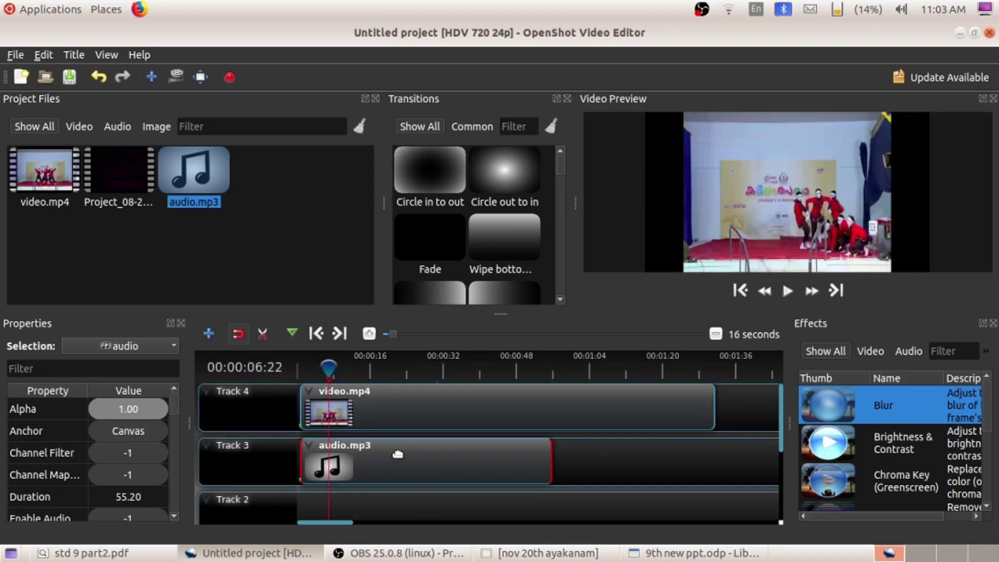
{"action": "left_click", "coordinate": [392, 401]}
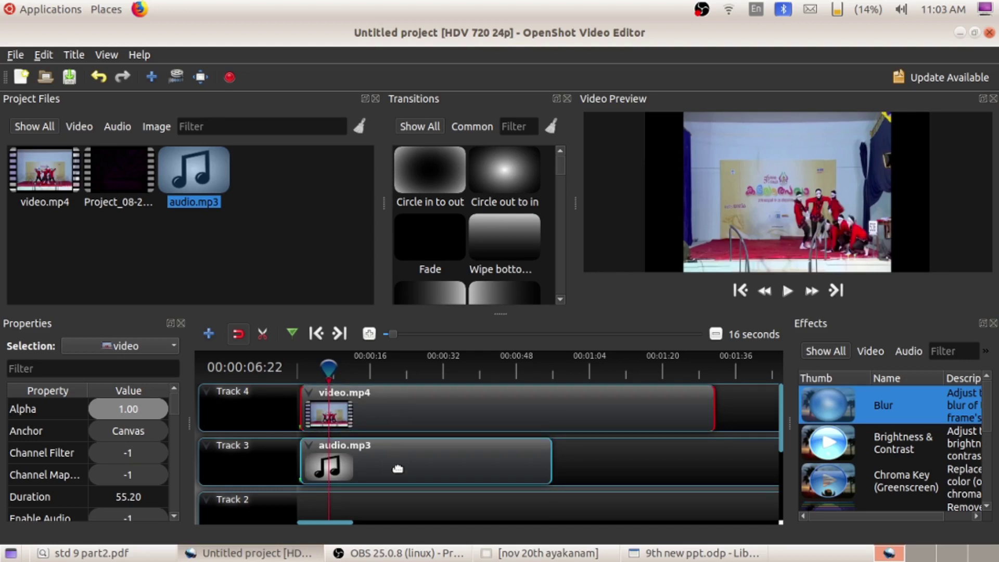
{"action": "key", "text": "space"}
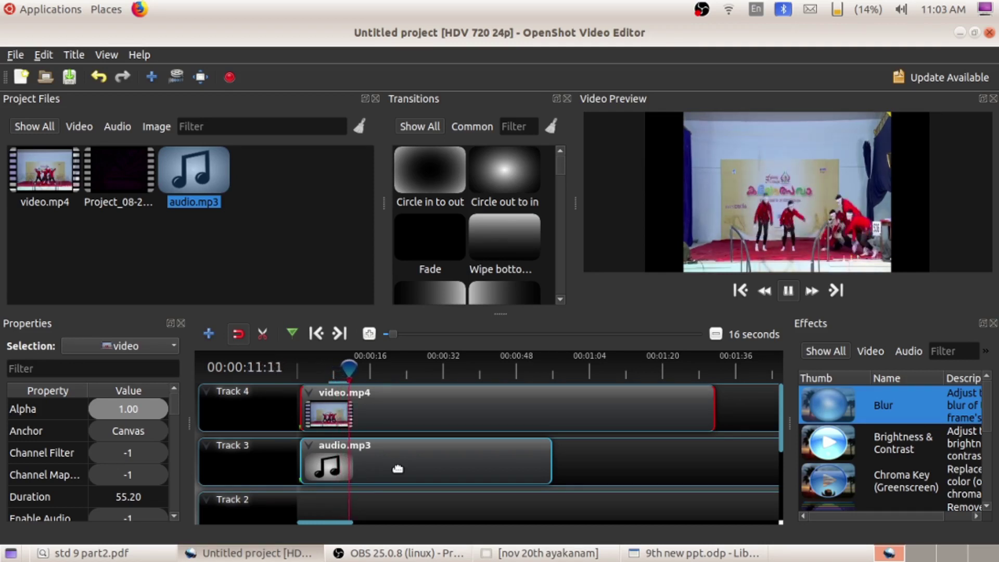
{"action": "key", "text": "space"}
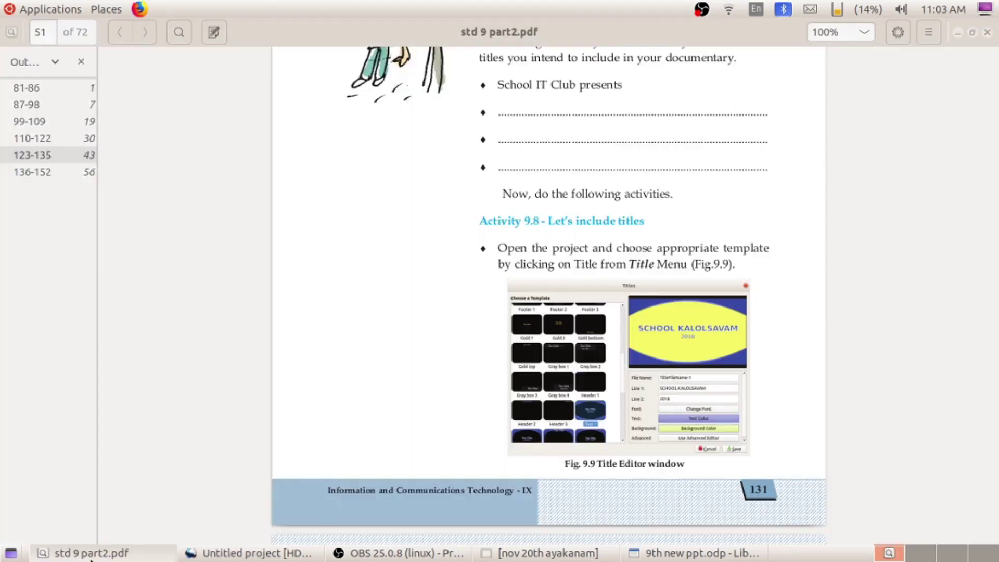
{"action": "left_click", "coordinate": [83, 552]}
{"action": "scroll", "coordinate": [370, 319], "scroll_direction": "up", "scroll_amount": 12}
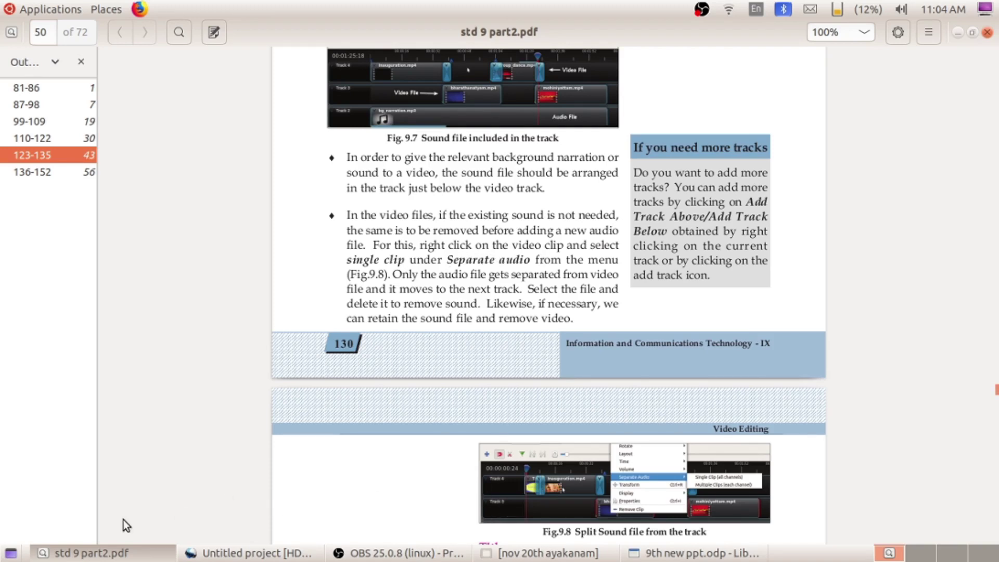
Step: Switch back to the OpenShot 'Untitled project' window
{"action": "left_click", "coordinate": [250, 553]}
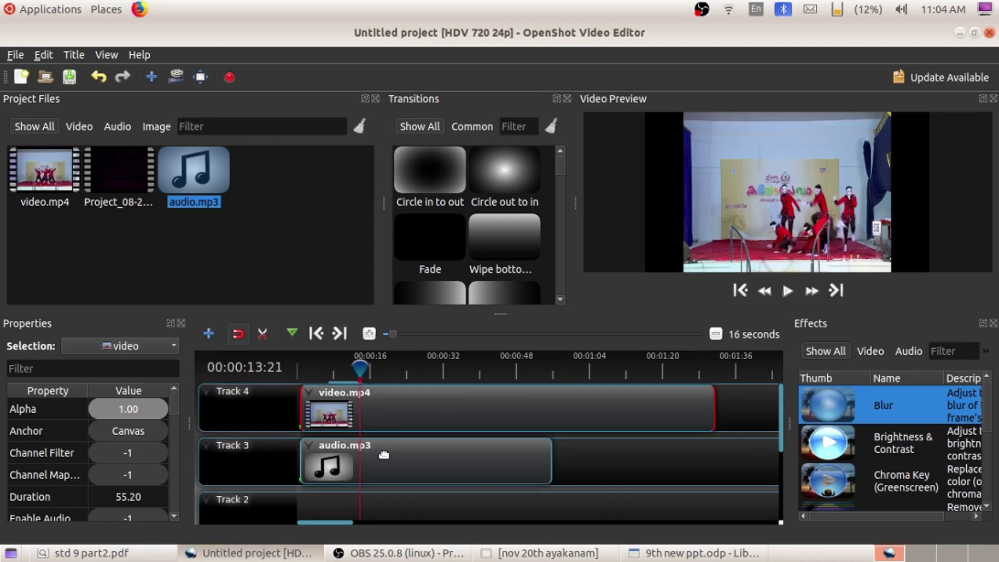
{"action": "right_click", "coordinate": [616, 410]}
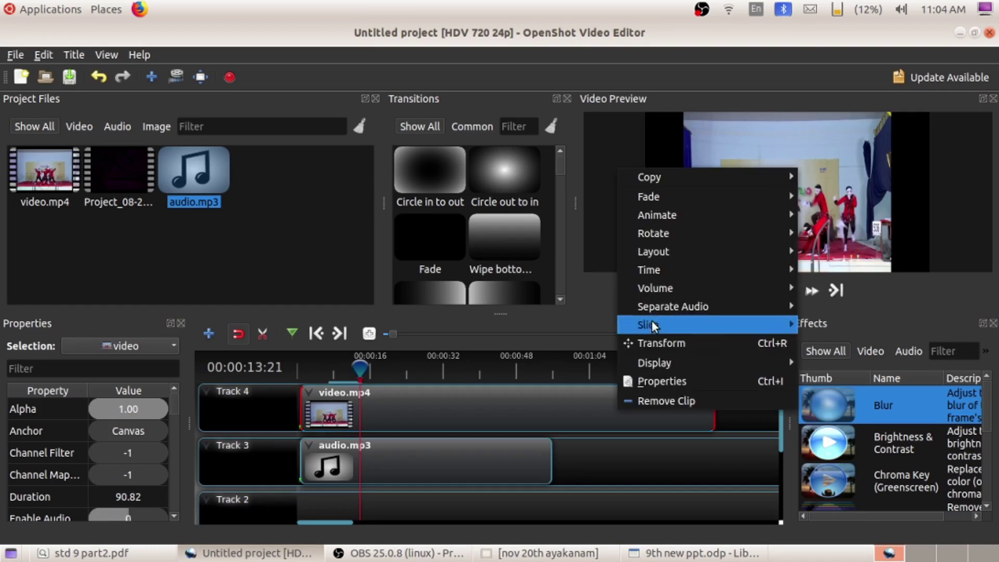
{"action": "mouse_move", "coordinate": [669, 307]}
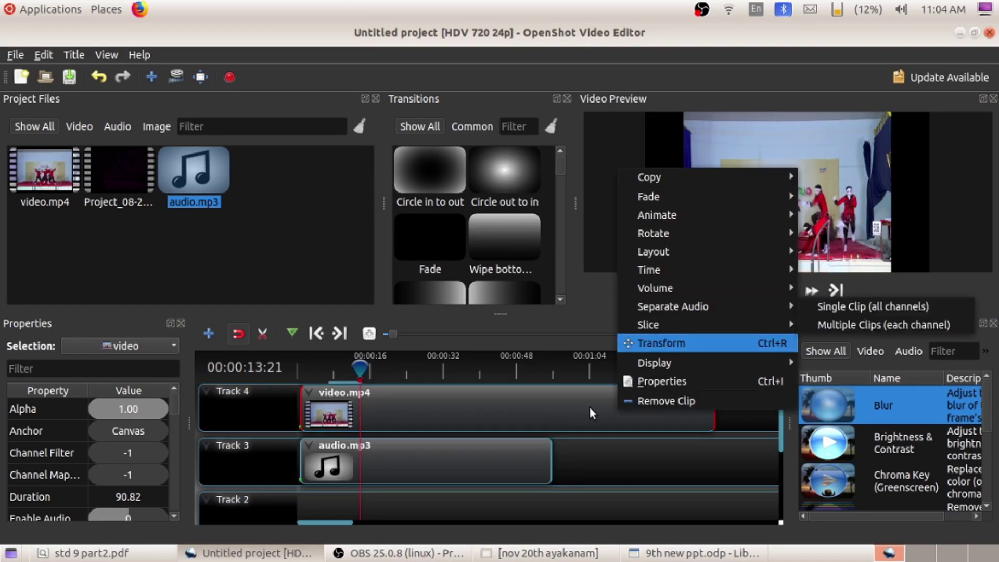
{"action": "left_click", "coordinate": [591, 462]}
{"action": "left_click", "coordinate": [494, 454]}
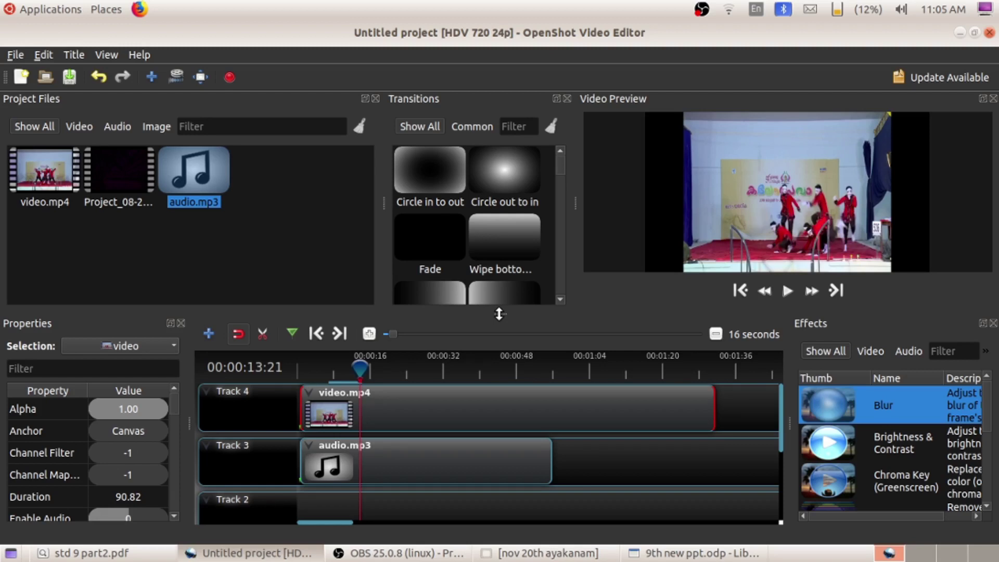
Step: Resize the timeline panel up and back, deselect audio.mp3, and bring up the Title menu
{"action": "left_click_drag", "start_coordinate": [499, 314], "coordinate": [512, 262]}
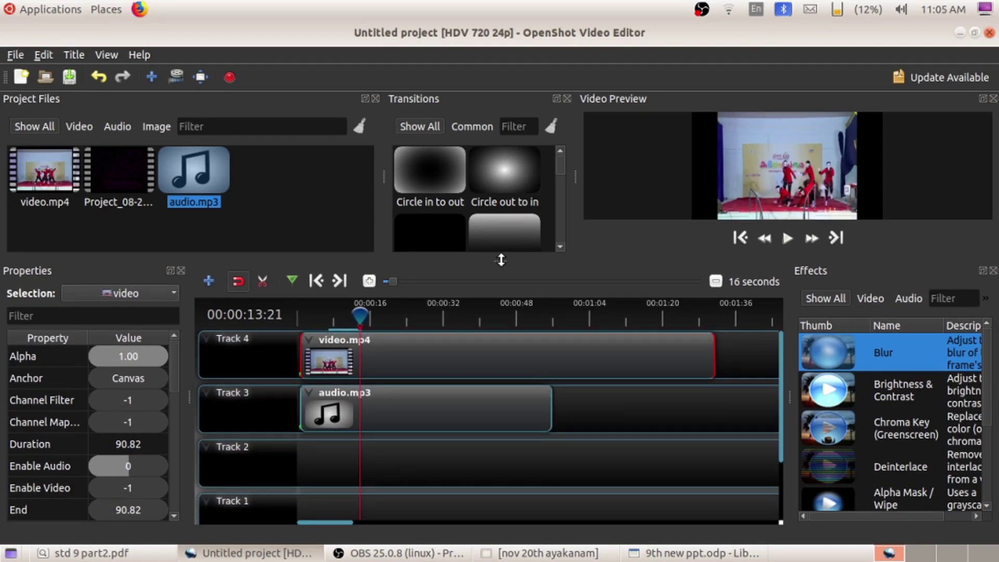
{"action": "left_click_drag", "start_coordinate": [502, 260], "coordinate": [503, 319]}
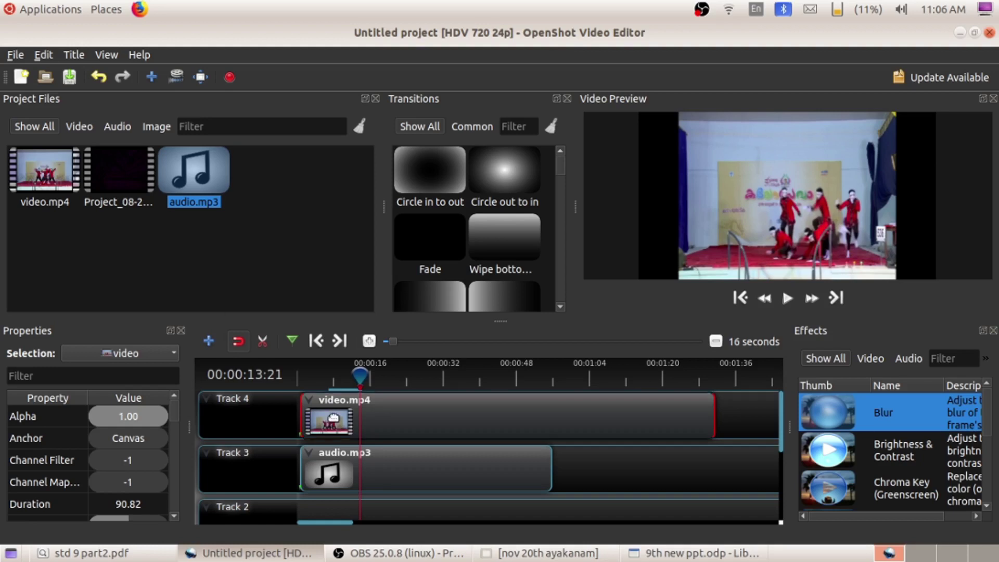
{"action": "left_click", "coordinate": [489, 436]}
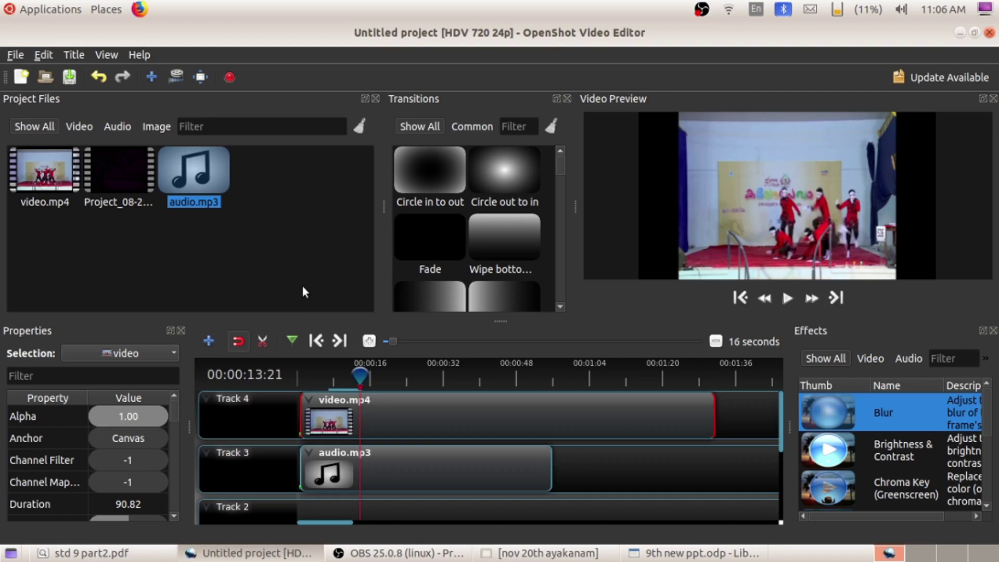
{"action": "left_click", "coordinate": [71, 54]}
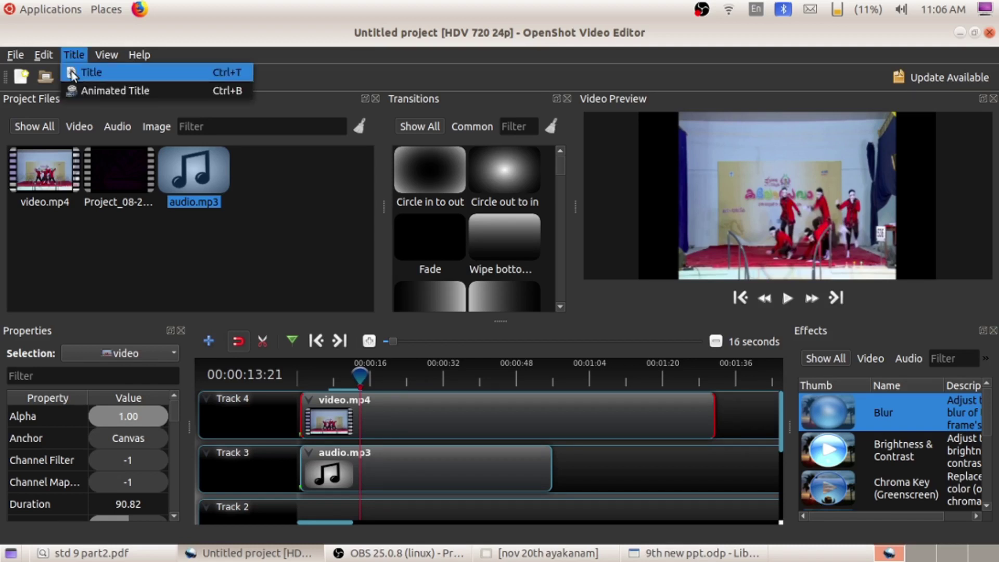
Step: Start a new plain title using the Bubbles 2 template
{"action": "left_click", "coordinate": [72, 74]}
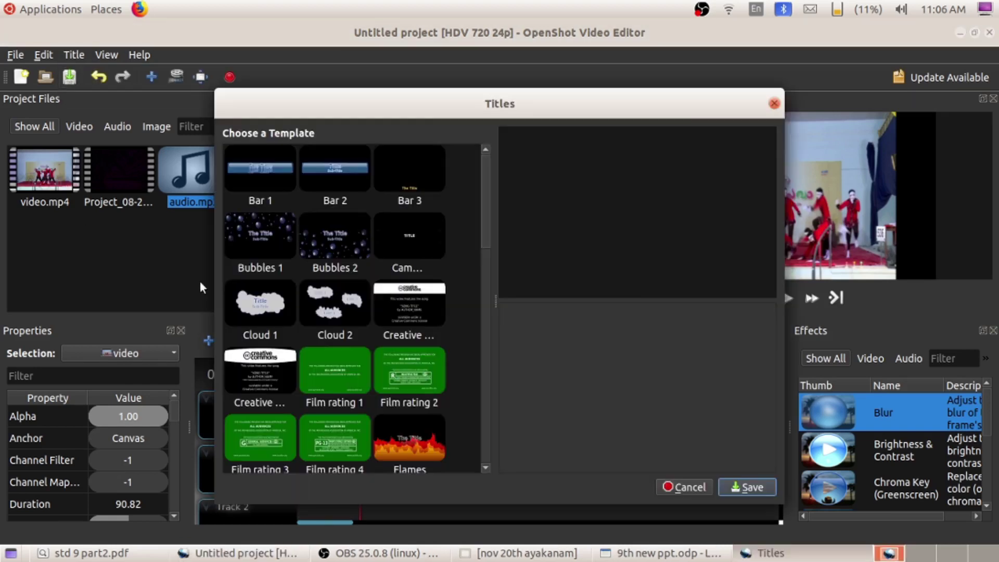
{"action": "mouse_move", "coordinate": [483, 204]}
{"action": "left_mouse_down"}
{"action": "mouse_move", "coordinate": [476, 439]}
{"action": "mouse_move", "coordinate": [468, 192]}
{"action": "left_mouse_up"}
{"action": "left_click", "coordinate": [324, 245]}
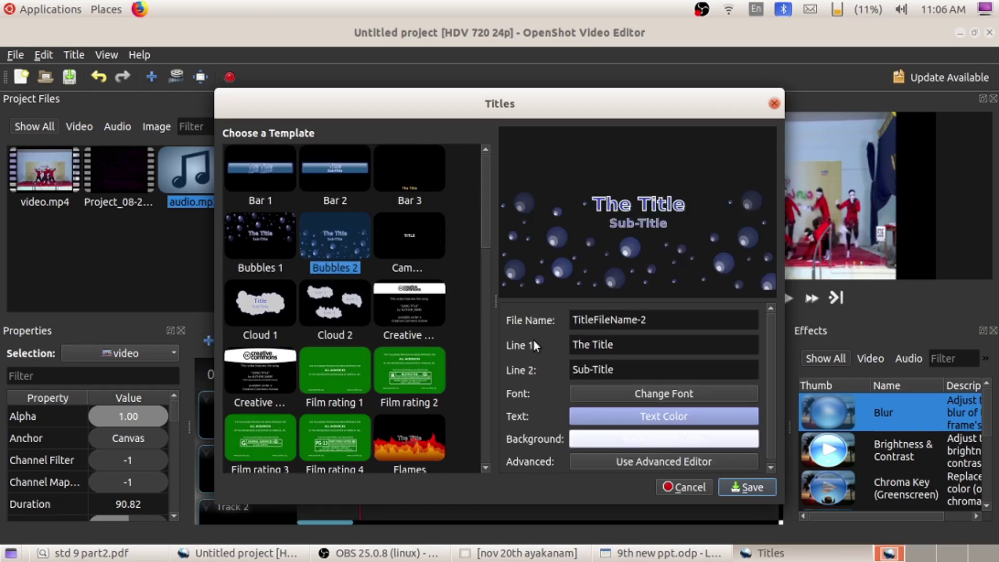
Step: Name the title file Title1 with lines 'DBHSS IJK' and 'CLASS 9'
{"action": "left_click", "coordinate": [649, 319]}
{"action": "left_click_drag", "start_coordinate": [649, 319], "coordinate": [575, 320]}
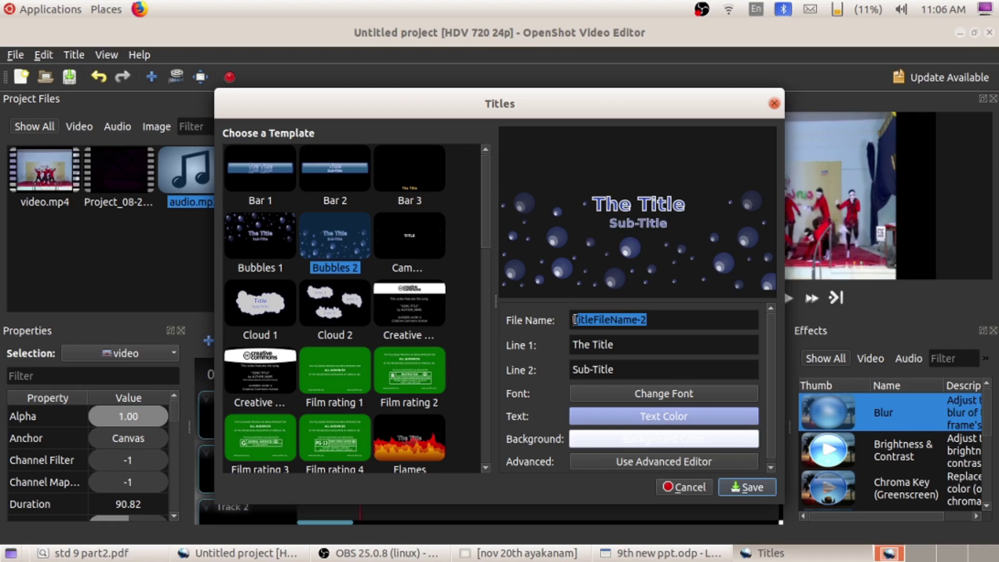
{"action": "type", "text": "Title"}
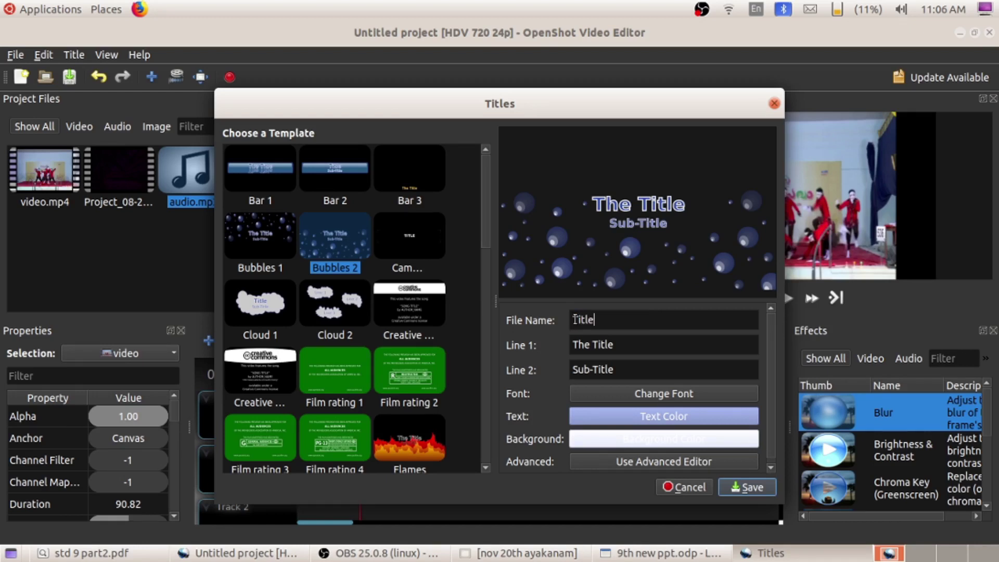
{"action": "type", "text": "1"}
{"action": "left_click_drag", "start_coordinate": [628, 344], "coordinate": [564, 340]}
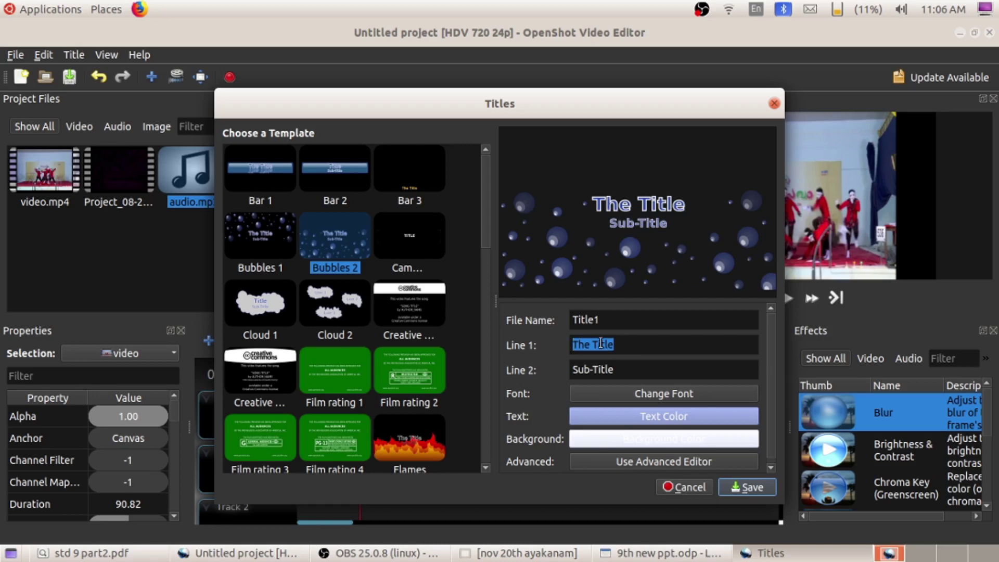
{"action": "type", "text": "DBHSS"}
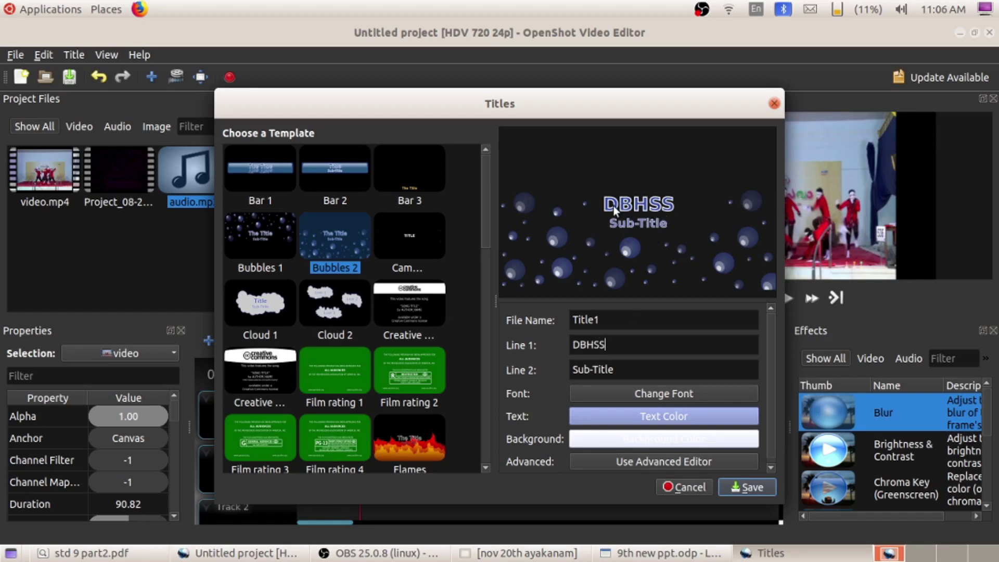
{"action": "type", "text": " IJK"}
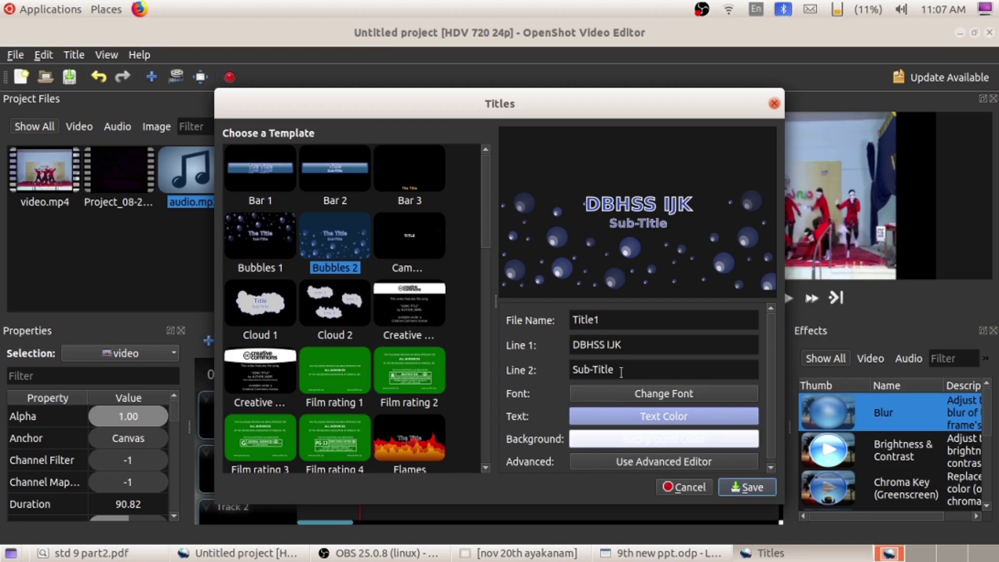
{"action": "left_click_drag", "start_coordinate": [614, 369], "coordinate": [567, 368]}
{"action": "type", "text": "CLASS"}
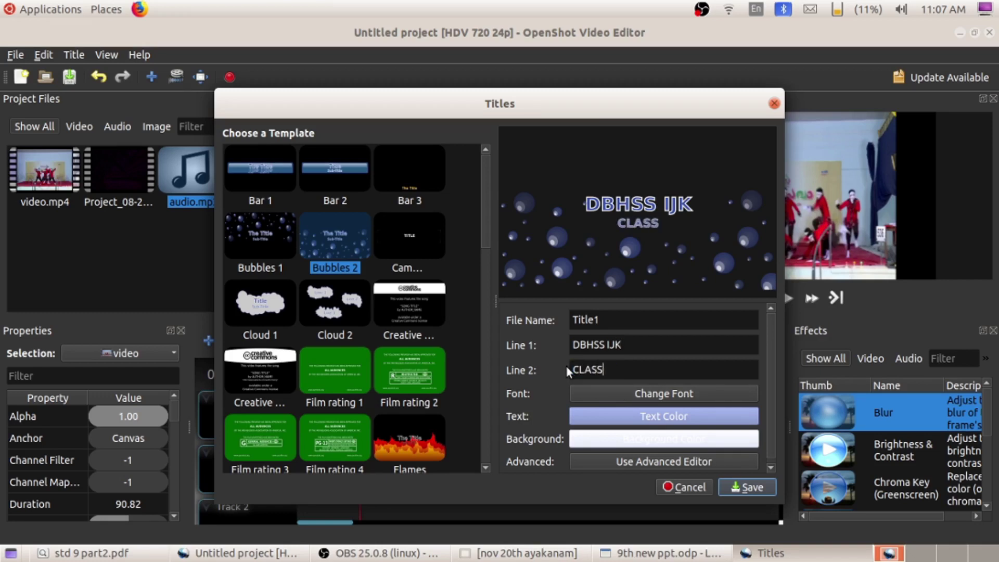
{"action": "type", "text": " 9"}
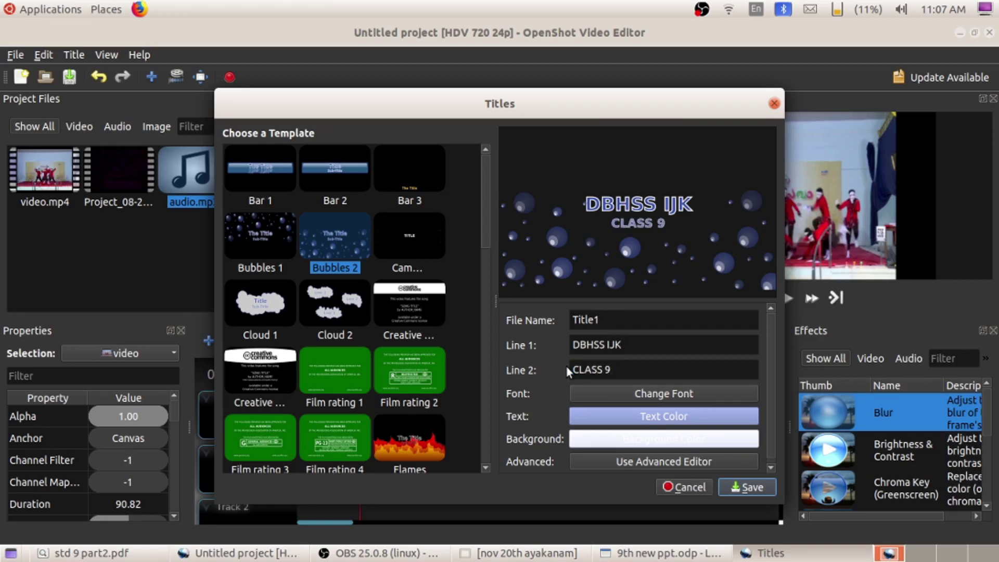
{"action": "left_click", "coordinate": [620, 391]}
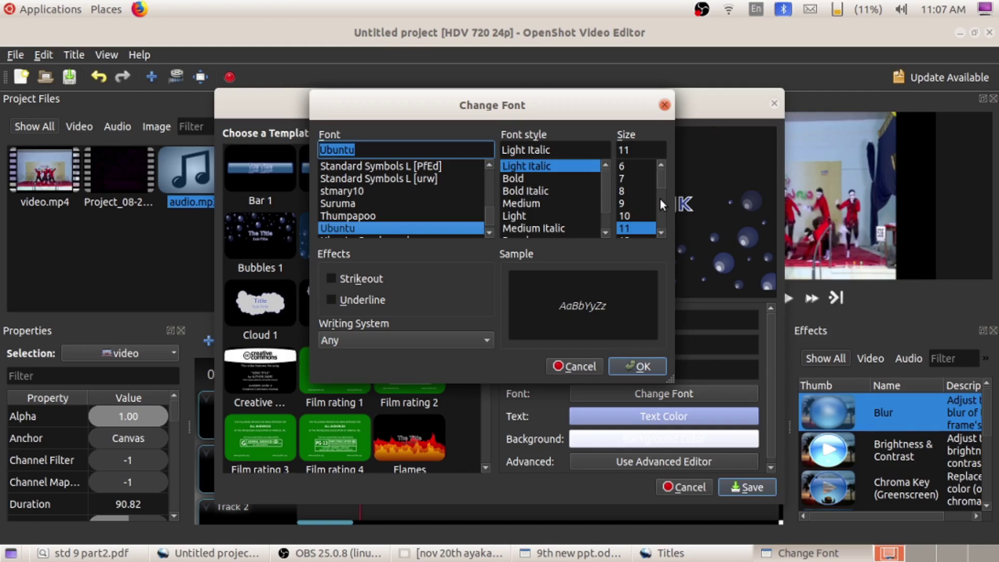
Step: Set the title font style to Medium Italic at size 14
{"action": "left_click", "coordinate": [350, 216]}
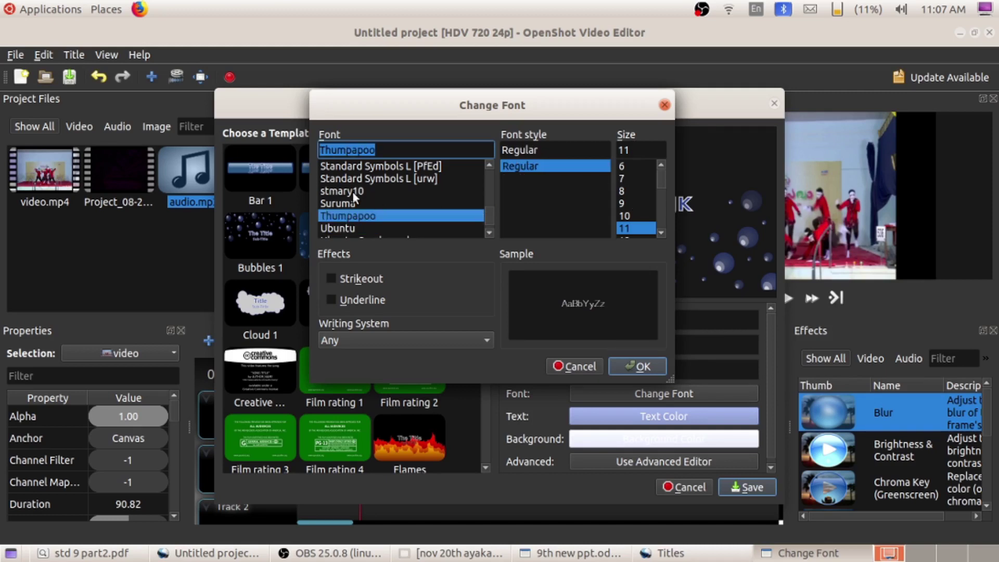
{"action": "left_click", "coordinate": [345, 229]}
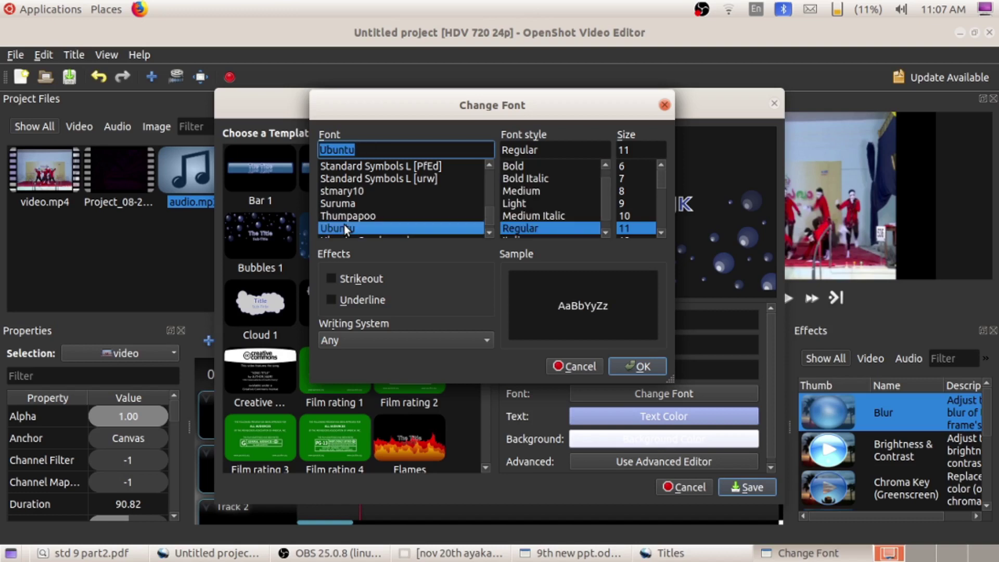
{"action": "left_click", "coordinate": [528, 212]}
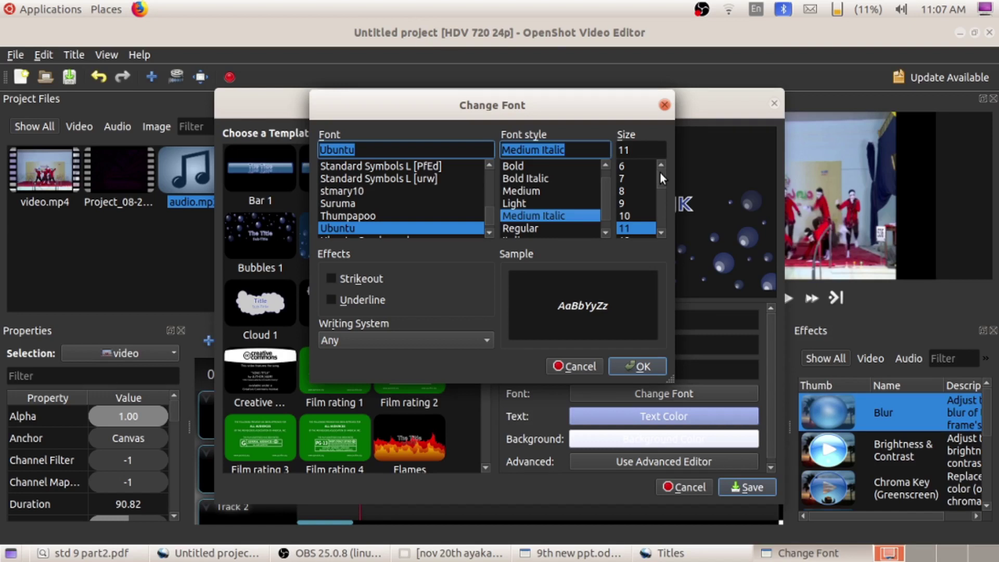
{"action": "scroll", "coordinate": [660, 176], "scroll_direction": "down", "scroll_amount": 1}
{"action": "left_click", "coordinate": [628, 229]}
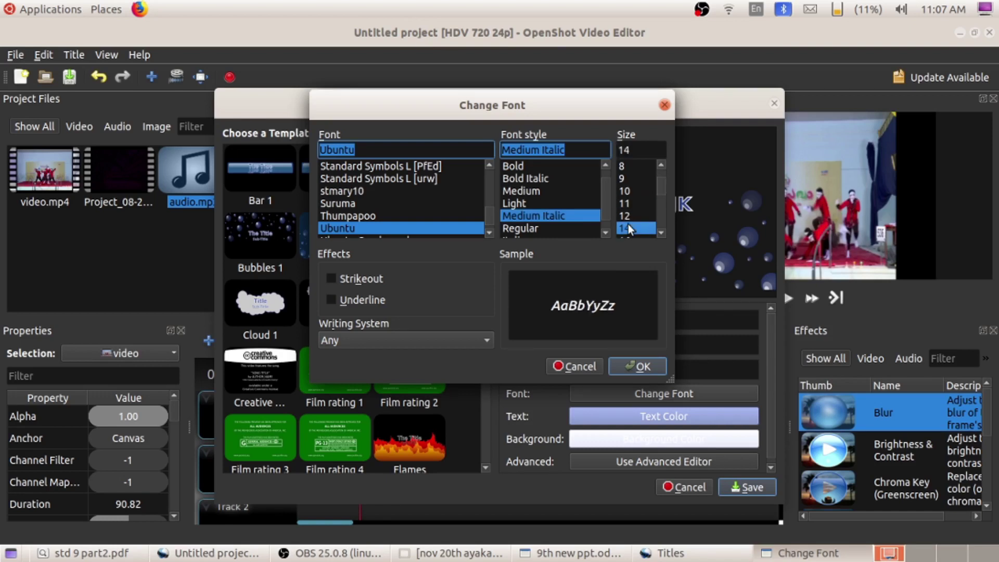
Step: Choose the Vemana2000 font with Underline and apply it to the title
{"action": "left_click", "coordinate": [379, 177]}
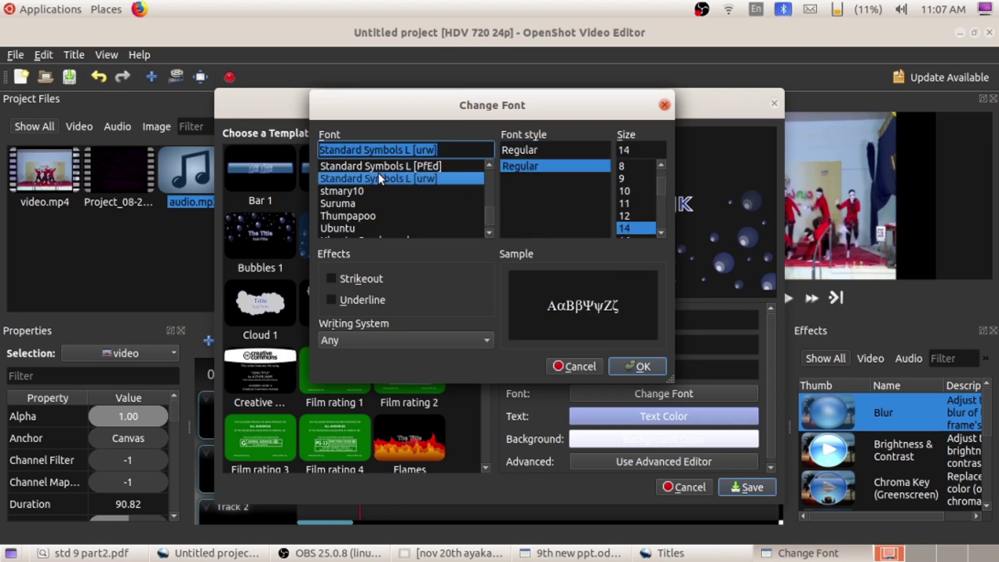
{"action": "left_click", "coordinate": [368, 165]}
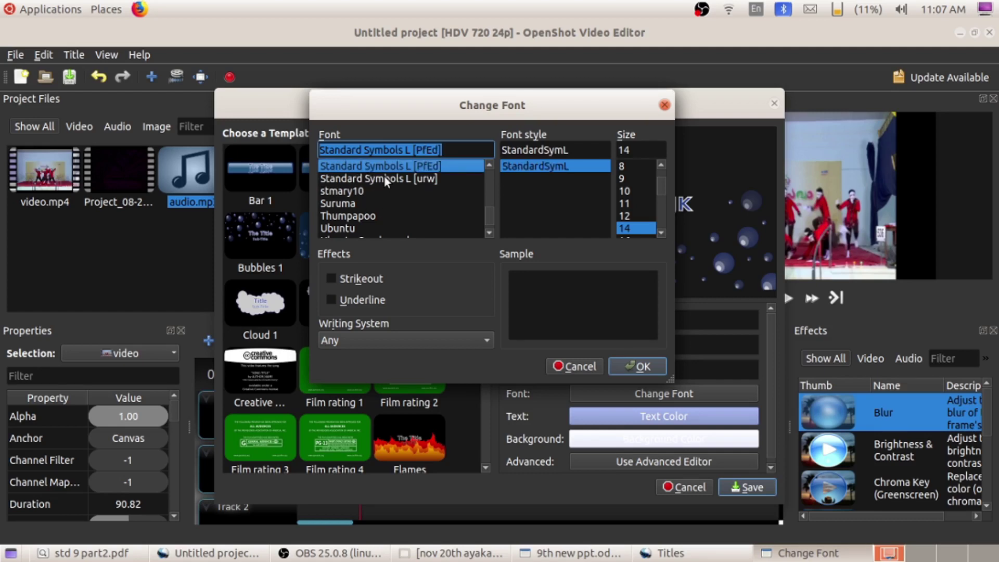
{"action": "left_click", "coordinate": [384, 177]}
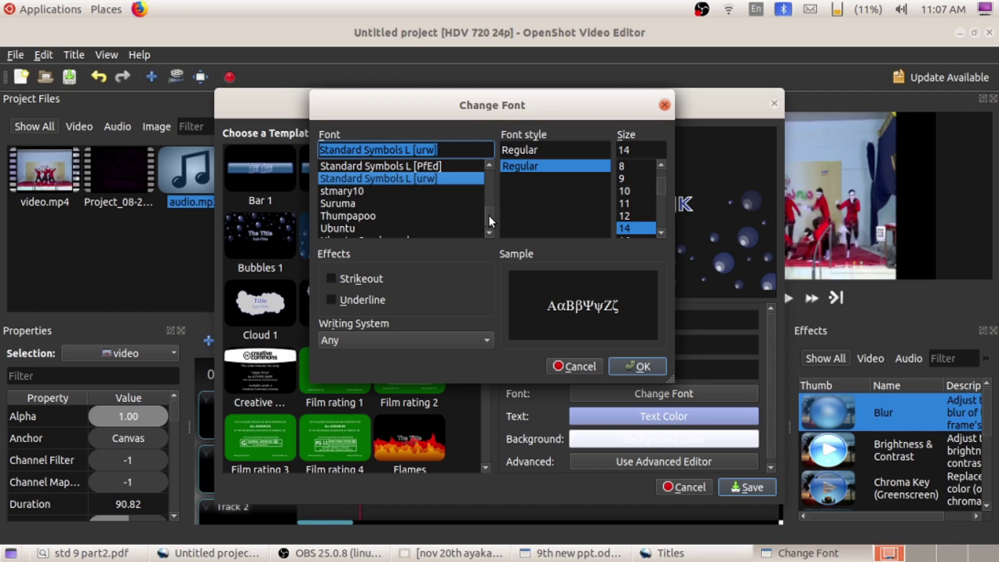
{"action": "scroll", "coordinate": [489, 215], "scroll_direction": "down", "scroll_amount": 4}
{"action": "left_click", "coordinate": [383, 215]}
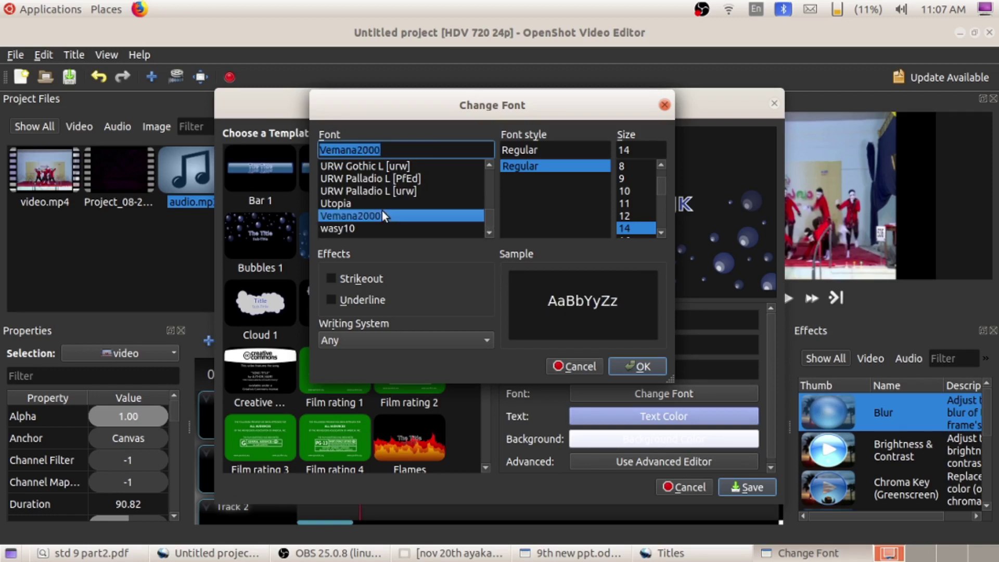
{"action": "left_click", "coordinate": [366, 229]}
{"action": "left_click", "coordinate": [365, 216]}
{"action": "left_click", "coordinate": [330, 297]}
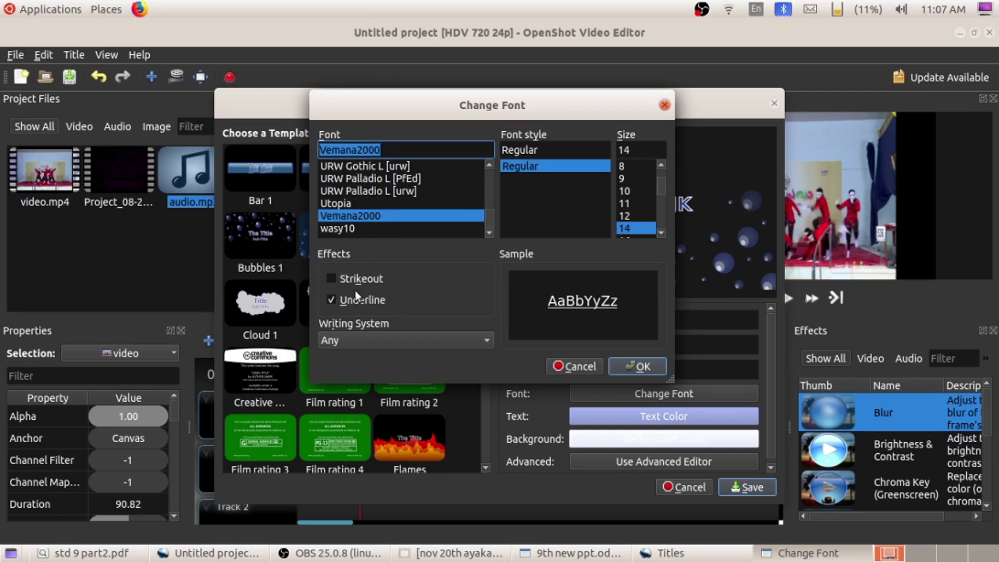
{"action": "left_click", "coordinate": [615, 364]}
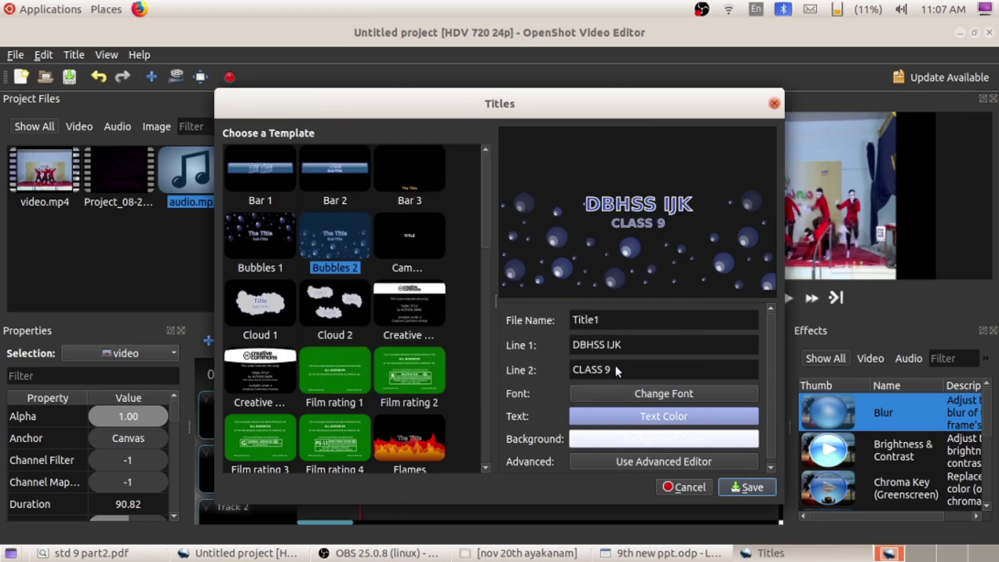
Step: Set the title text colour to purple (#aa007f)
{"action": "left_click", "coordinate": [588, 416]}
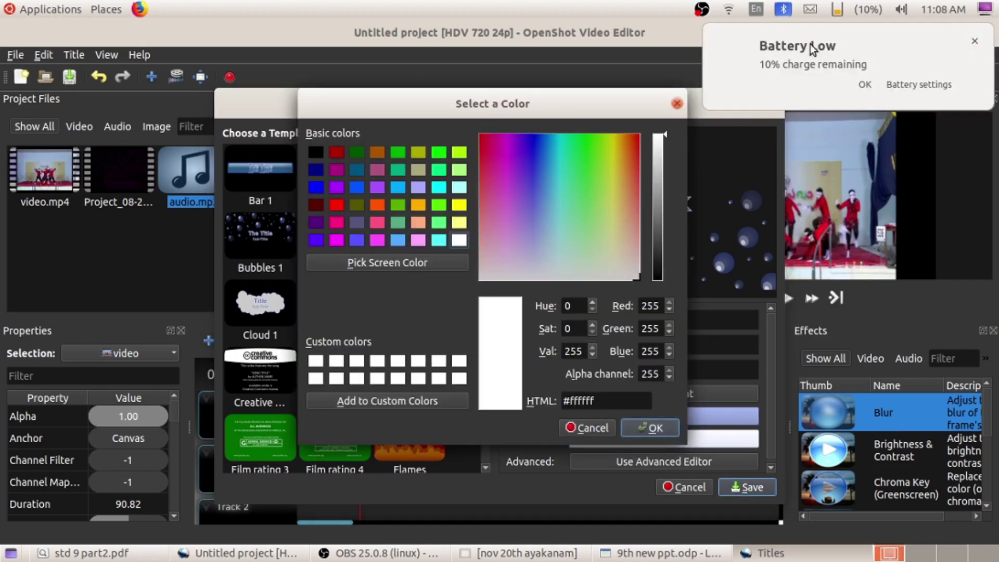
{"action": "left_click", "coordinate": [865, 84]}
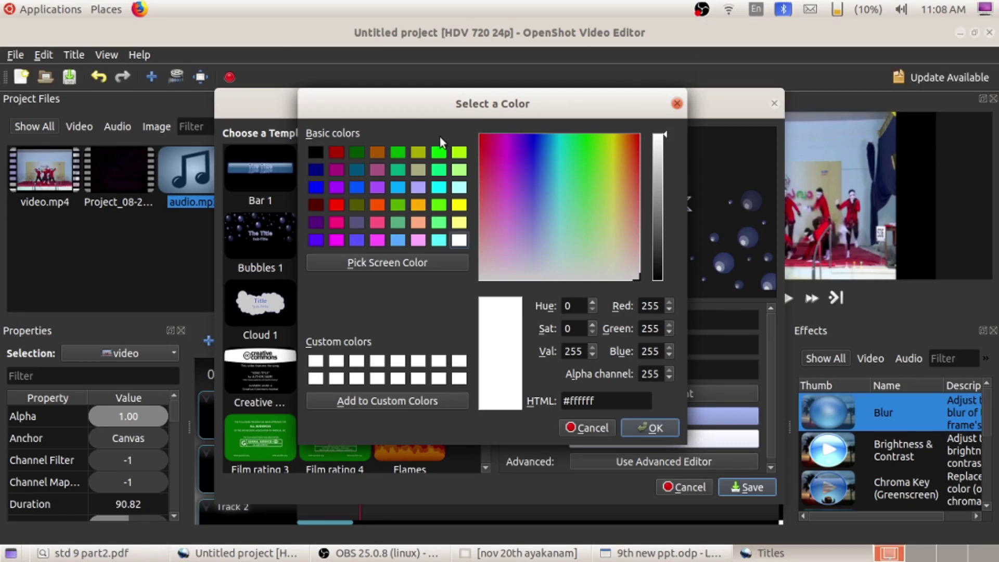
{"action": "left_click", "coordinate": [414, 158]}
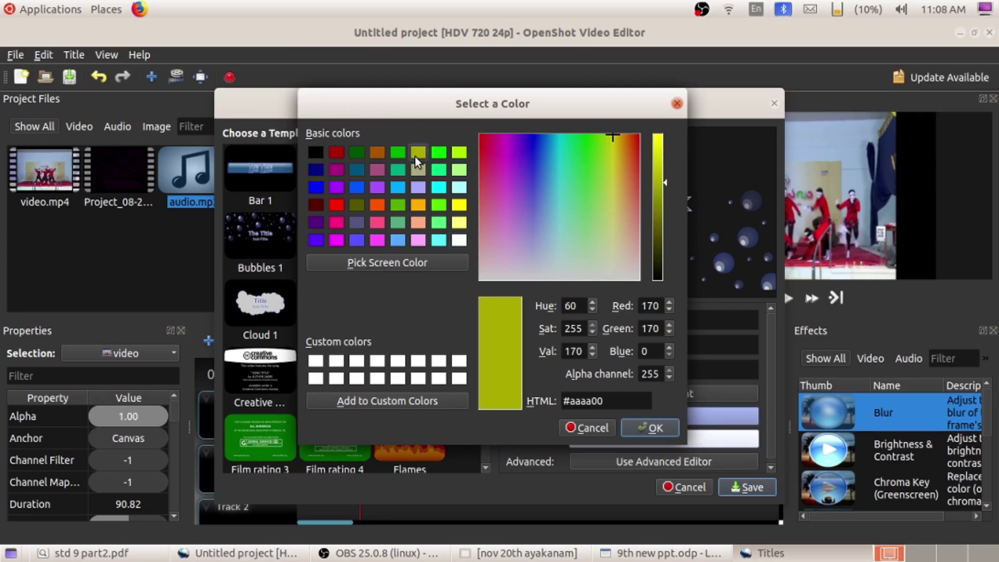
{"action": "left_click", "coordinate": [337, 169]}
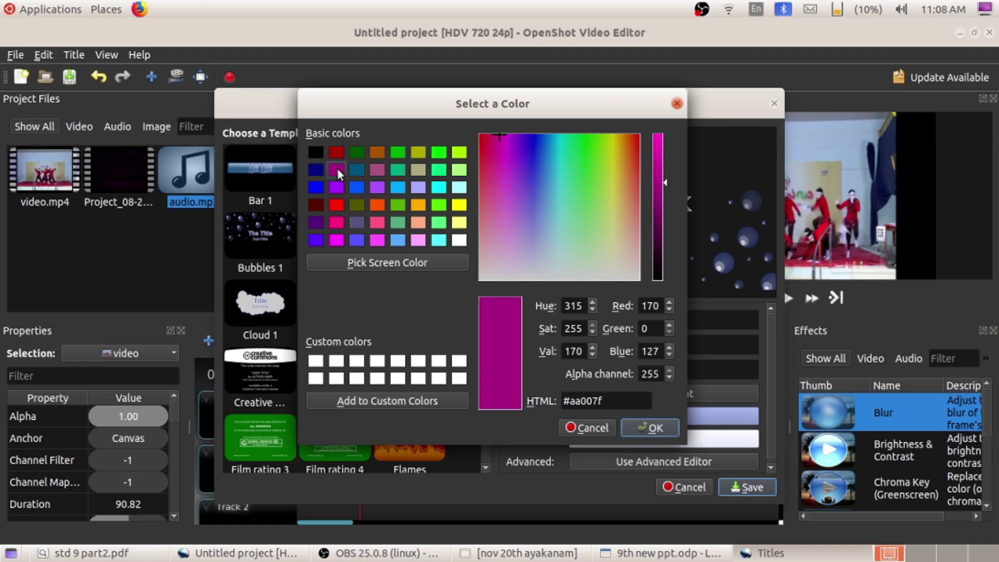
{"action": "left_click", "coordinate": [632, 430]}
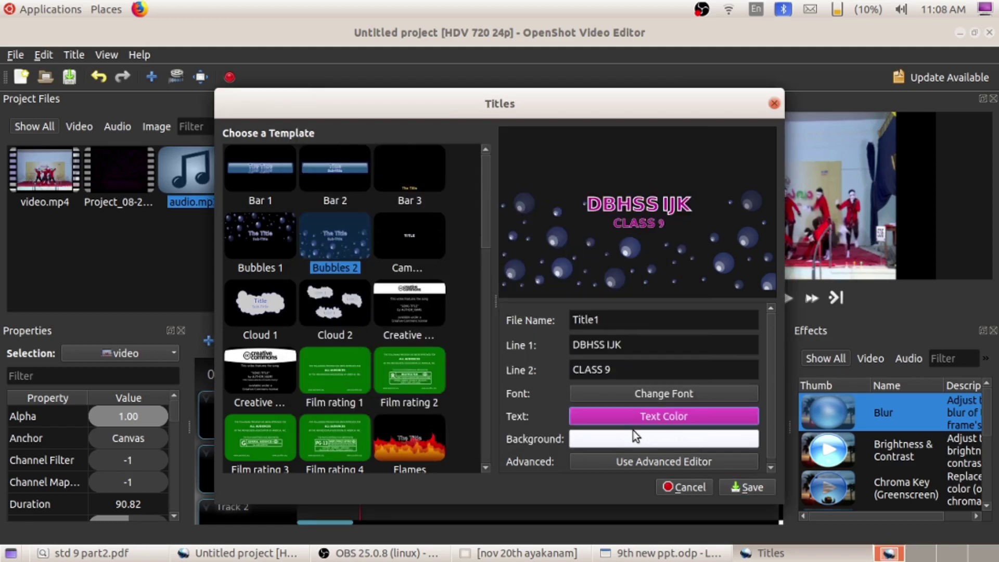
Step: Leave the title background colour unchanged and save the title as Title1.svg
{"action": "left_click", "coordinate": [599, 445]}
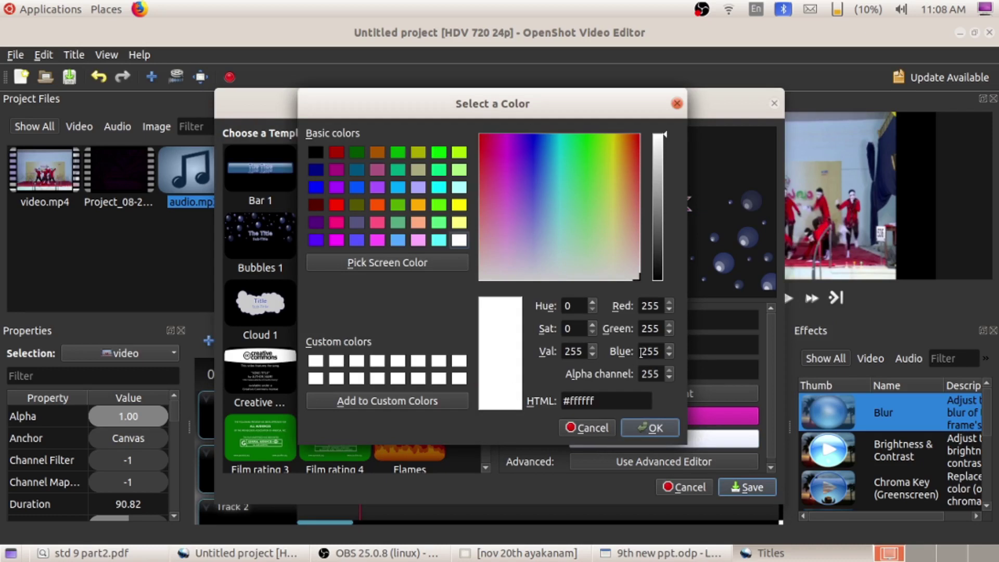
{"action": "left_click", "coordinate": [582, 428]}
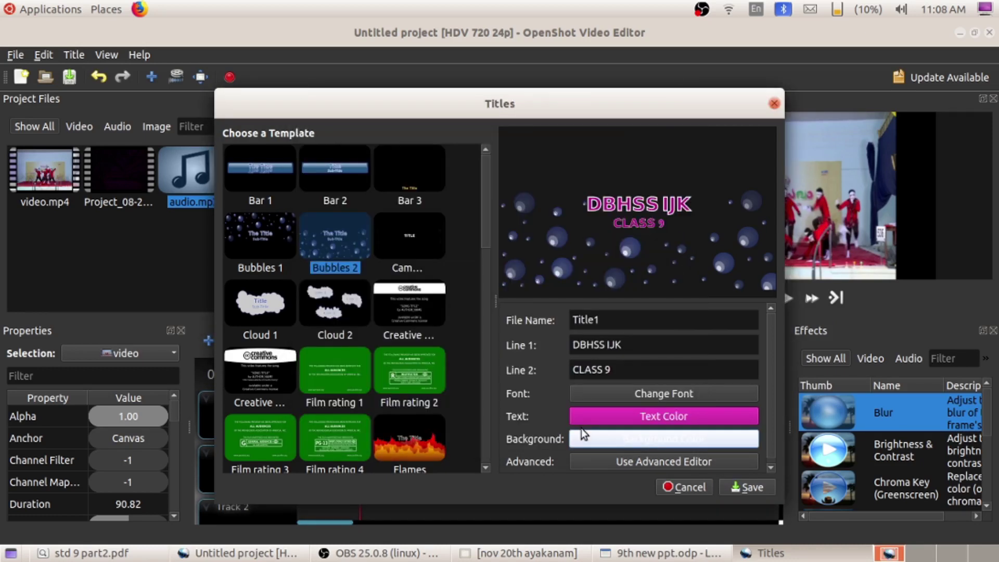
{"action": "left_click", "coordinate": [736, 487]}
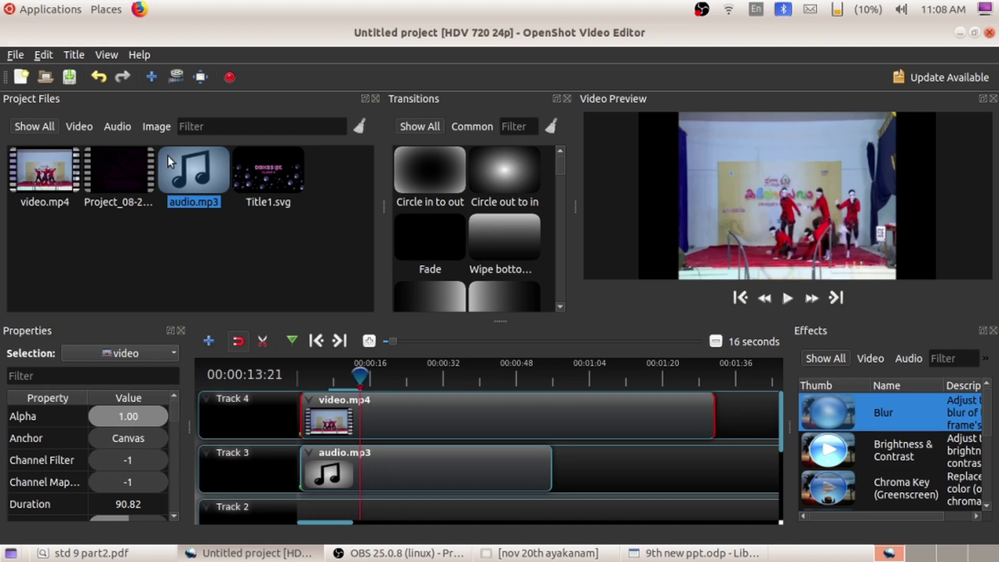
Step: Shift video.mp4 and audio.mp3 later and drop Title1.svg at the start of Track 4
{"action": "left_click", "coordinate": [157, 125]}
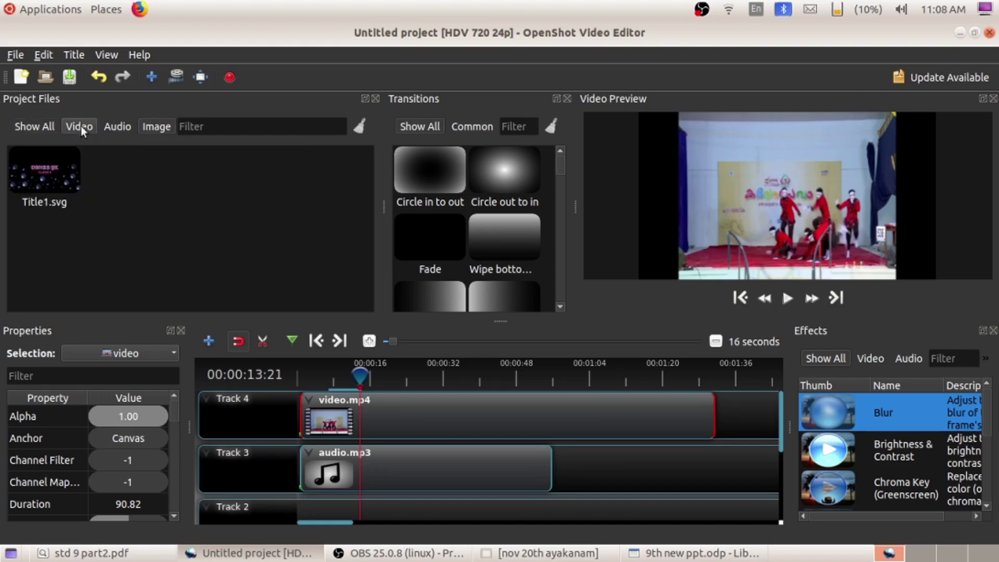
{"action": "left_click", "coordinate": [51, 124]}
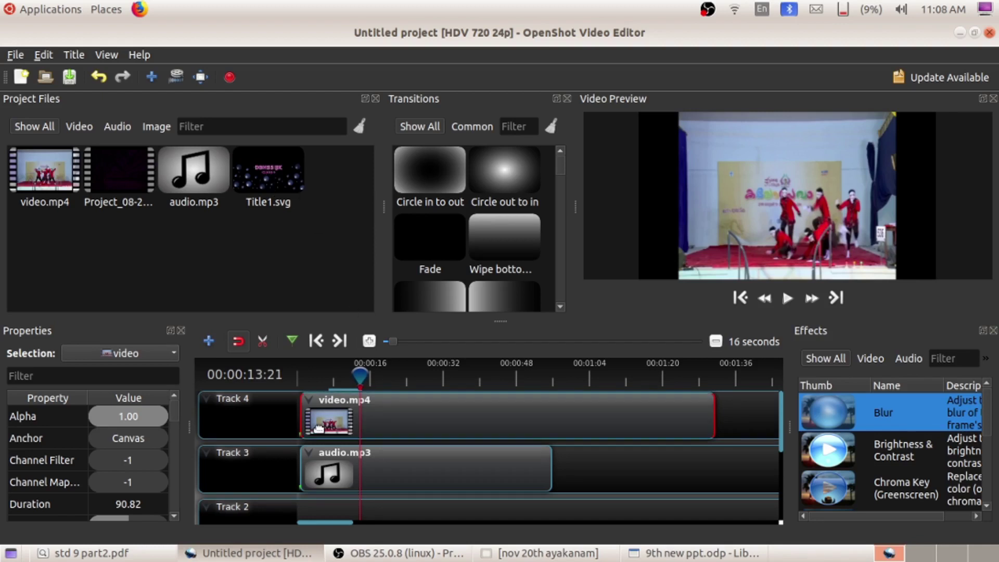
{"action": "left_click_drag", "start_coordinate": [424, 416], "coordinate": [495, 424]}
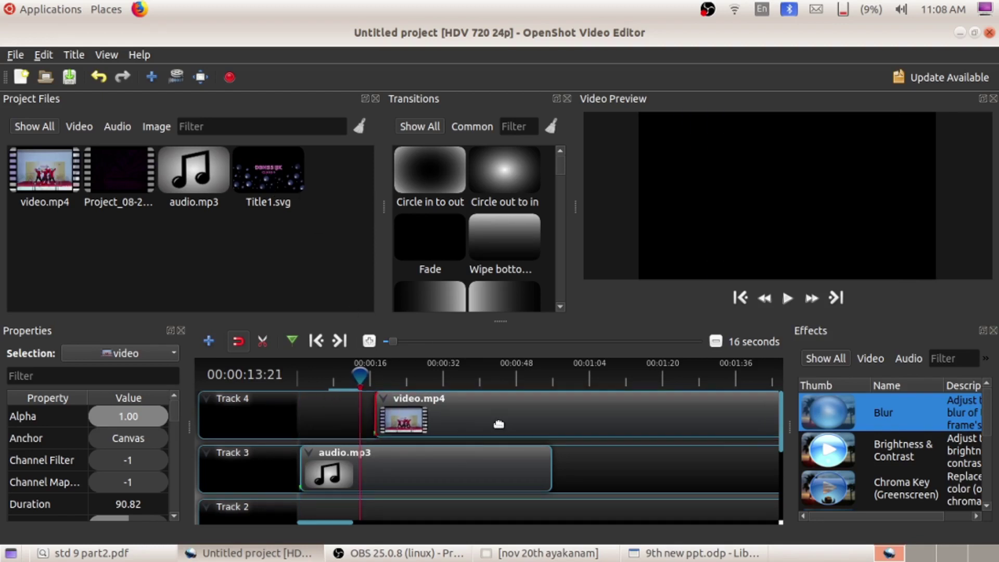
{"action": "left_click_drag", "start_coordinate": [399, 462], "coordinate": [477, 458]}
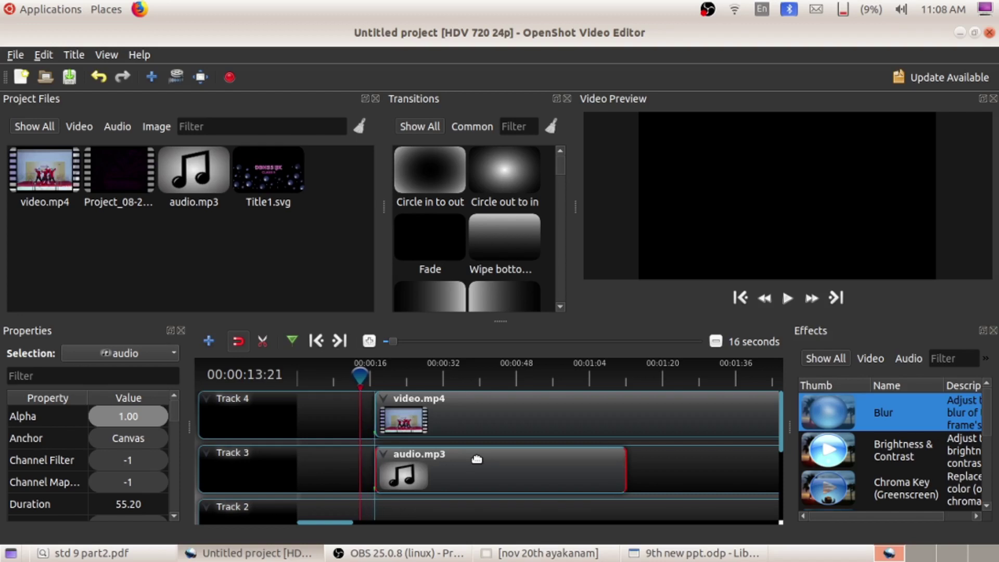
{"action": "left_click_drag", "start_coordinate": [267, 174], "coordinate": [301, 416]}
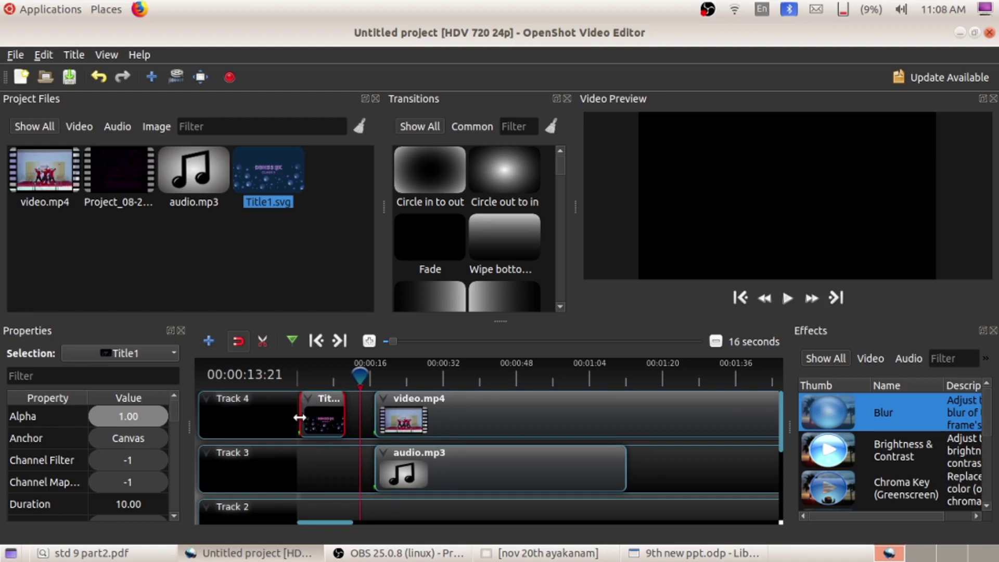
Step: Butt video.mp4 against the title, delete the Fade transition, and align audio.mp3 under the video
{"action": "mouse_move", "coordinate": [414, 424]}
{"action": "left_mouse_down"}
{"action": "mouse_move", "coordinate": [381, 419]}
{"action": "mouse_move", "coordinate": [419, 420]}
{"action": "left_mouse_up"}
{"action": "left_click", "coordinate": [327, 417]}
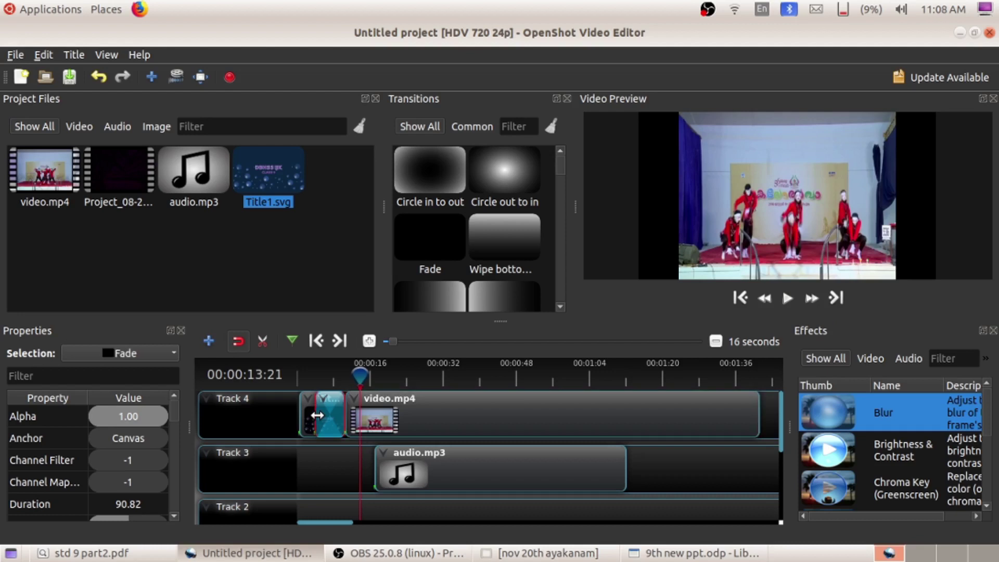
{"action": "key", "text": "Delete"}
{"action": "left_click_drag", "start_coordinate": [458, 469], "coordinate": [434, 466]}
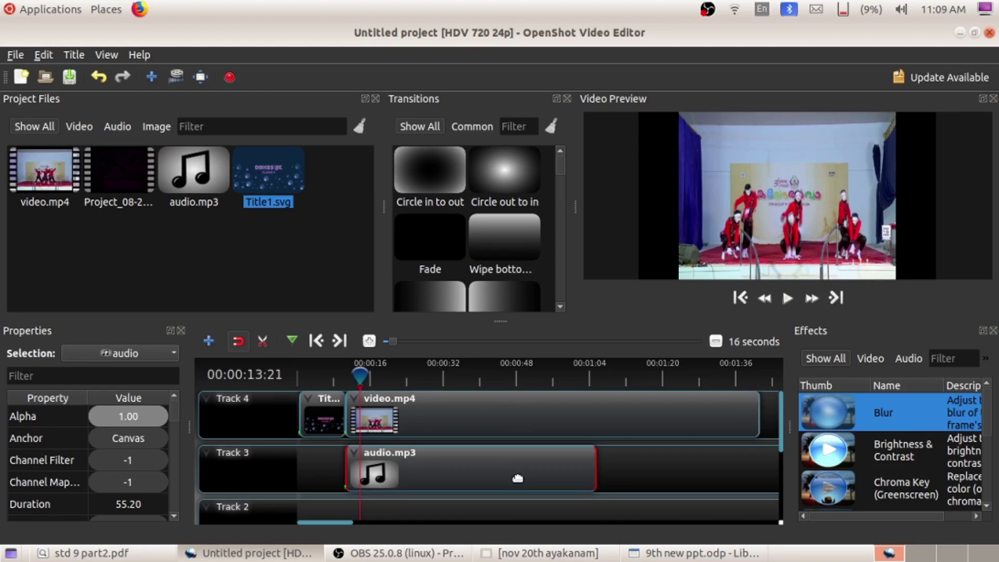
{"action": "left_click", "coordinate": [304, 380]}
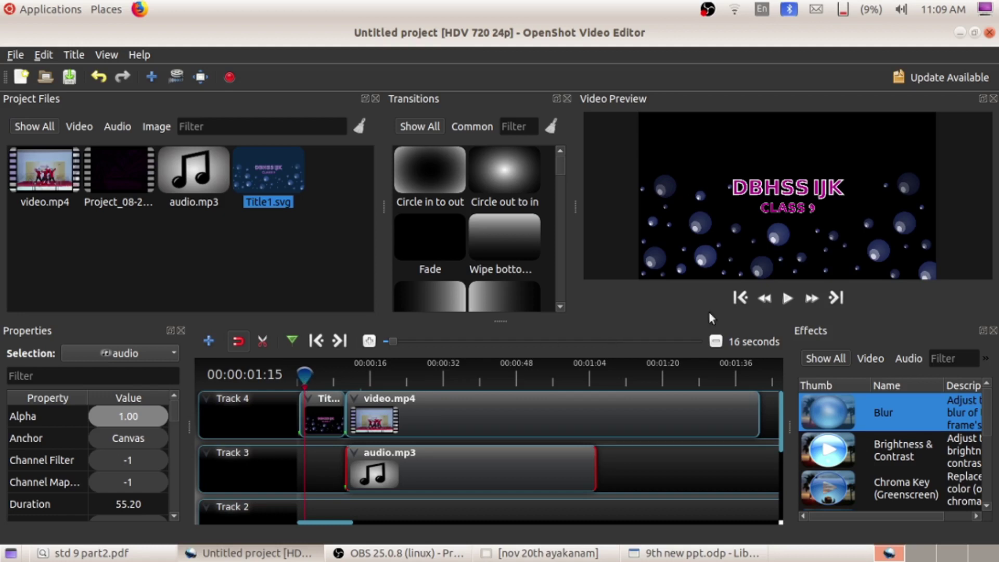
Step: Preview the title, then slide audio.mp3 on Track 3 to the timeline start and replay
{"action": "left_click", "coordinate": [786, 299]}
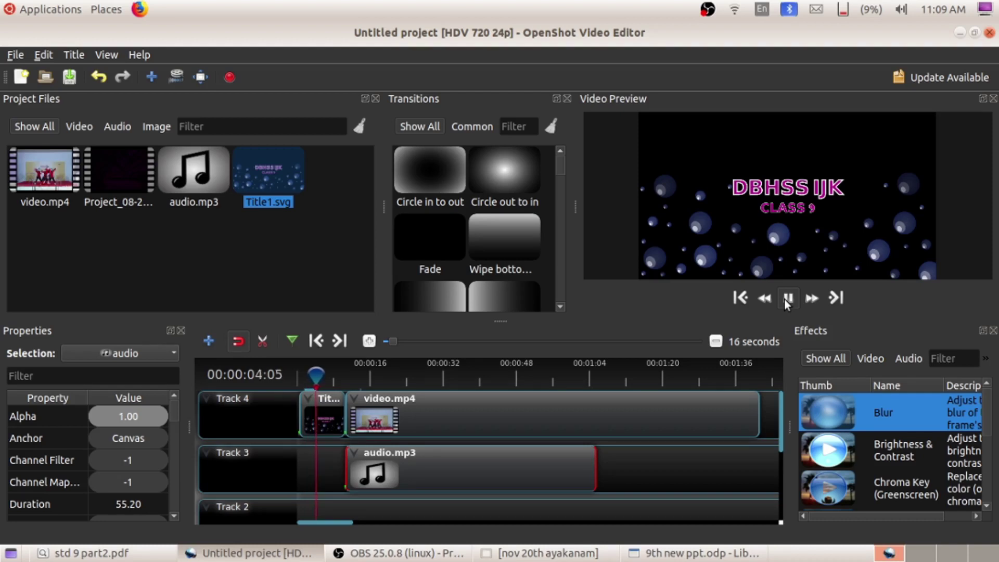
{"action": "left_click", "coordinate": [785, 298]}
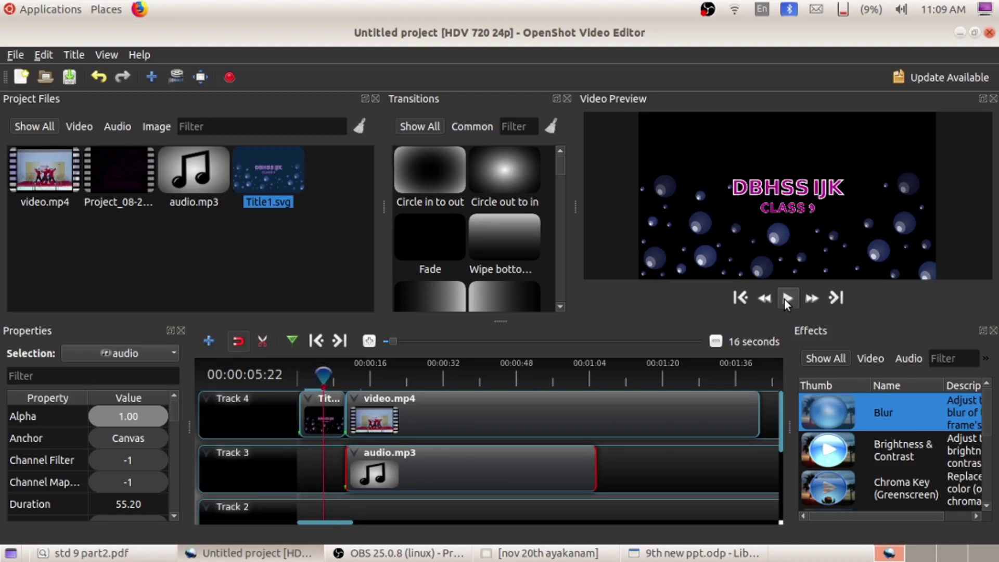
{"action": "left_click_drag", "start_coordinate": [488, 457], "coordinate": [437, 463]}
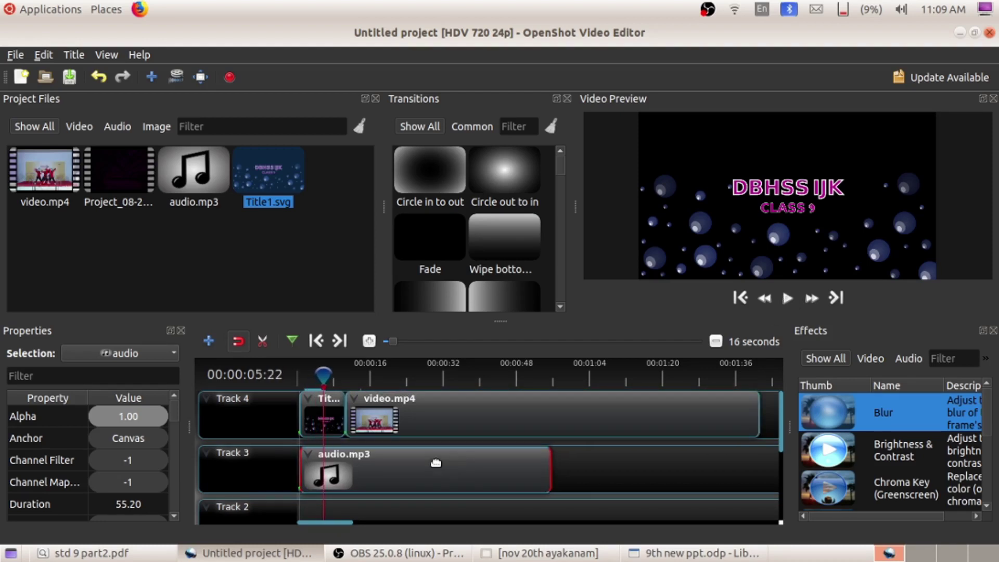
{"action": "left_click", "coordinate": [784, 298]}
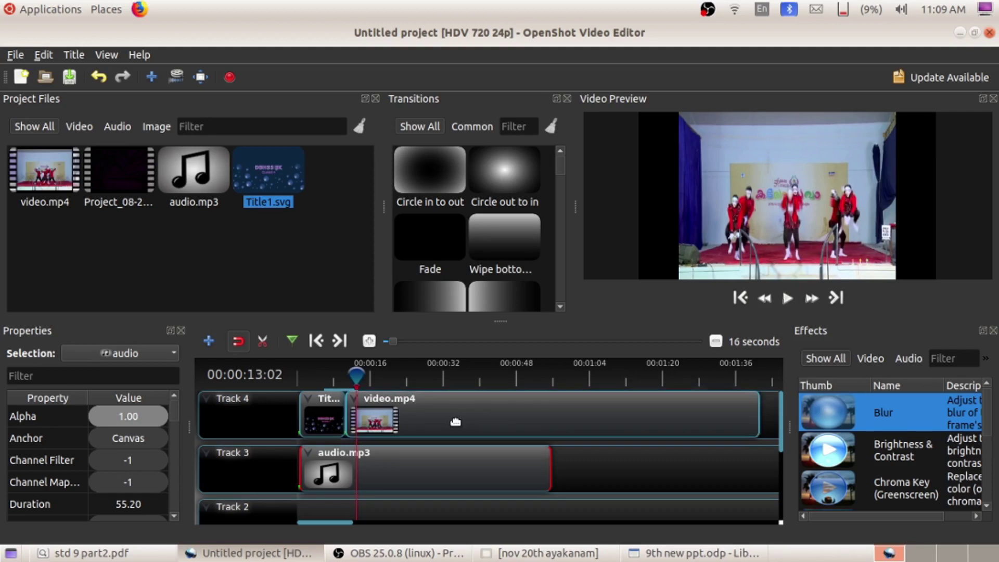
Step: Insert the Boxes 6 transition between Title1 and video.mp4 on Track 4
{"action": "left_click_drag", "start_coordinate": [455, 422], "coordinate": [496, 419]}
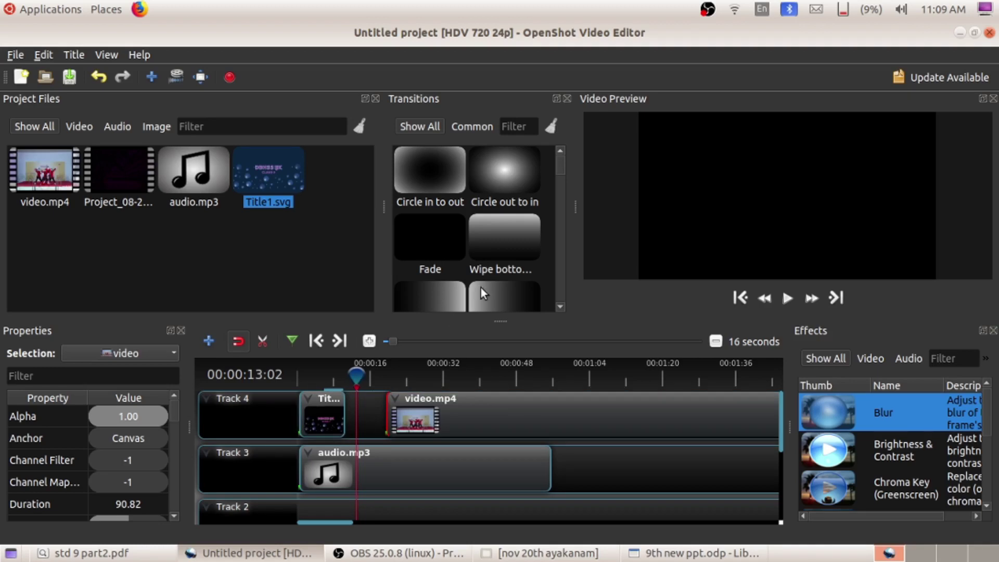
{"action": "left_click_drag", "start_coordinate": [560, 171], "coordinate": [558, 186]}
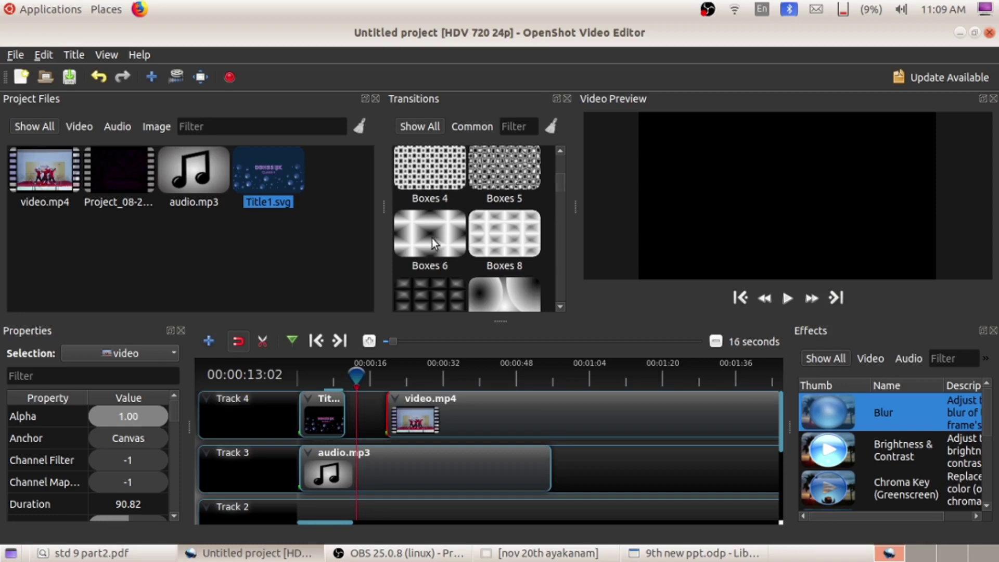
{"action": "left_click_drag", "start_coordinate": [432, 238], "coordinate": [367, 411]}
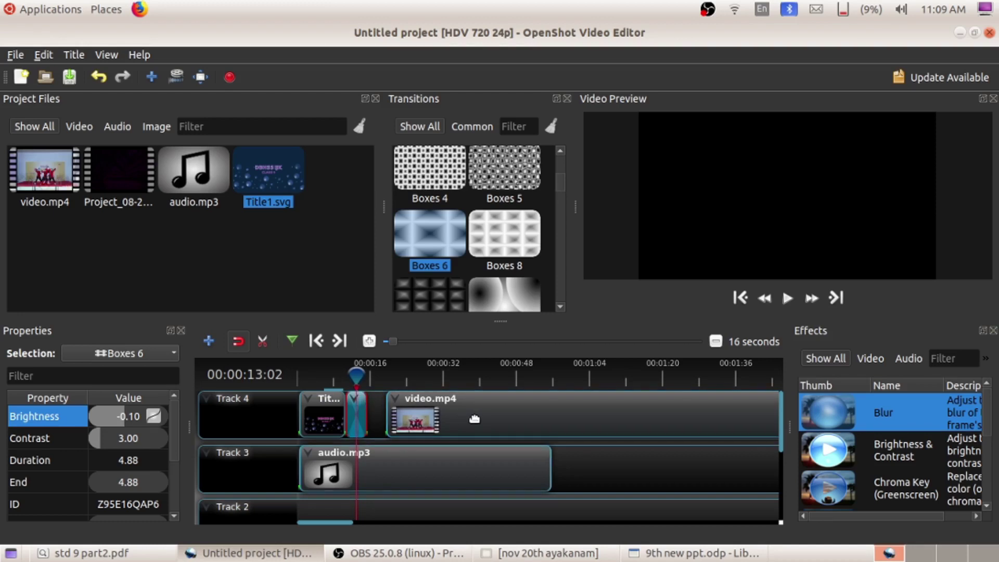
{"action": "left_click_drag", "start_coordinate": [475, 419], "coordinate": [436, 413]}
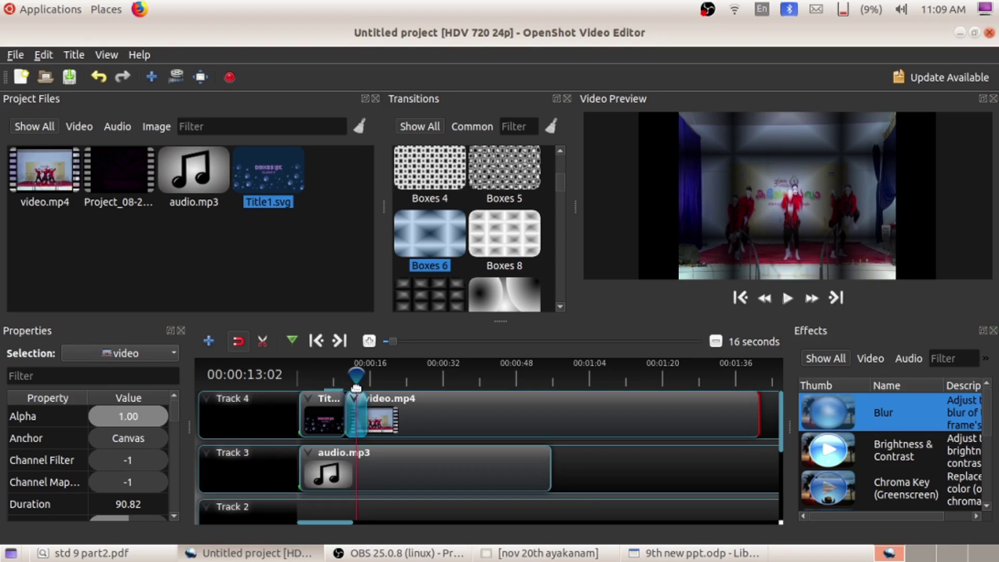
Step: Play back the Boxes 6 transition from the start of the title
{"action": "left_click_drag", "start_coordinate": [356, 376], "coordinate": [318, 375]}
{"action": "key", "text": "space"}
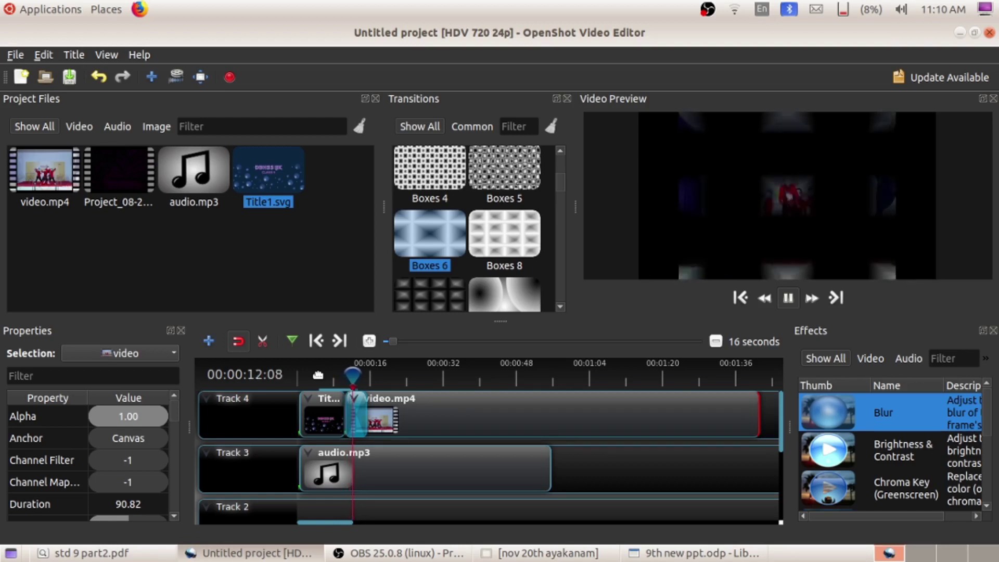
{"action": "key", "text": "space"}
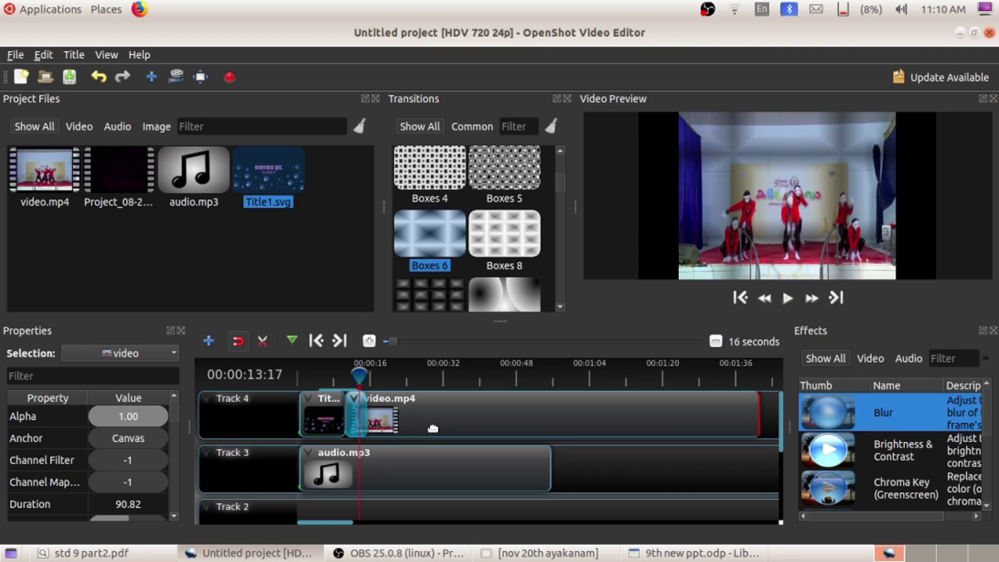
Step: Split video.mp4 on Track 4 into two clips with the Razor tool
{"action": "left_click", "coordinate": [257, 342]}
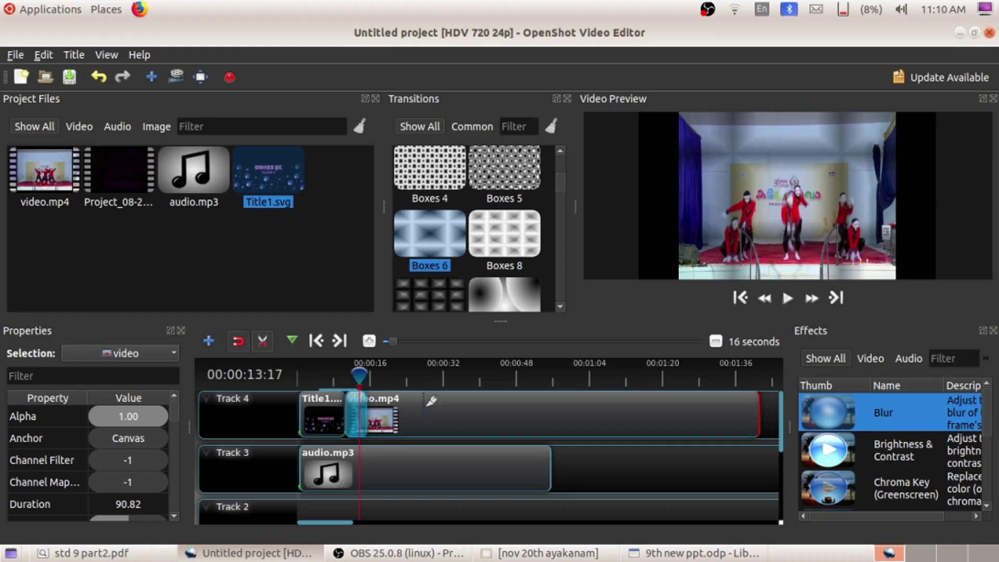
{"action": "left_click", "coordinate": [490, 420]}
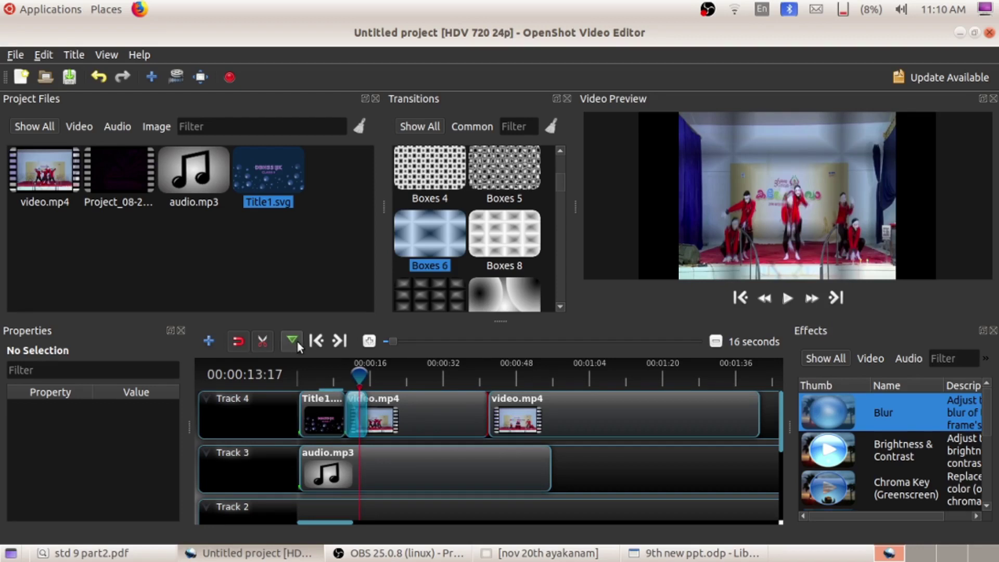
{"action": "left_click", "coordinate": [260, 348]}
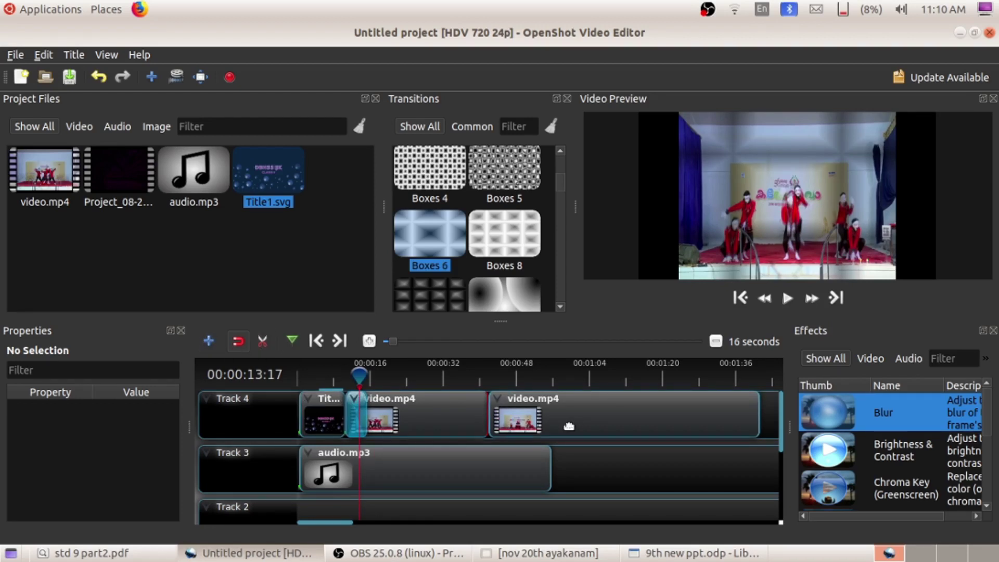
Step: Keep Title1 at the start of Track 4 and overlap the second video part with the first's end
{"action": "left_click_drag", "start_coordinate": [579, 424], "coordinate": [649, 432]}
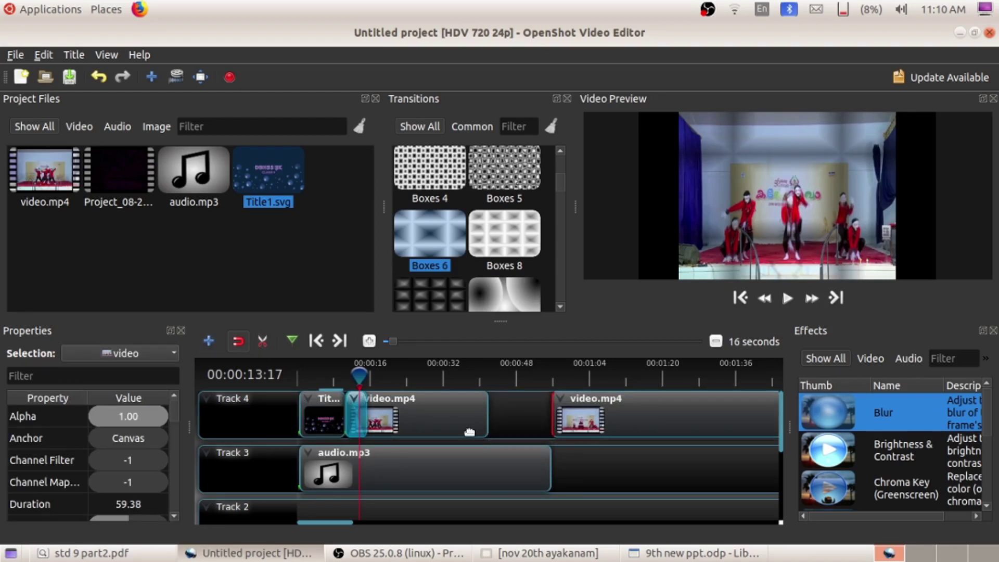
{"action": "left_click_drag", "start_coordinate": [319, 420], "coordinate": [513, 408]}
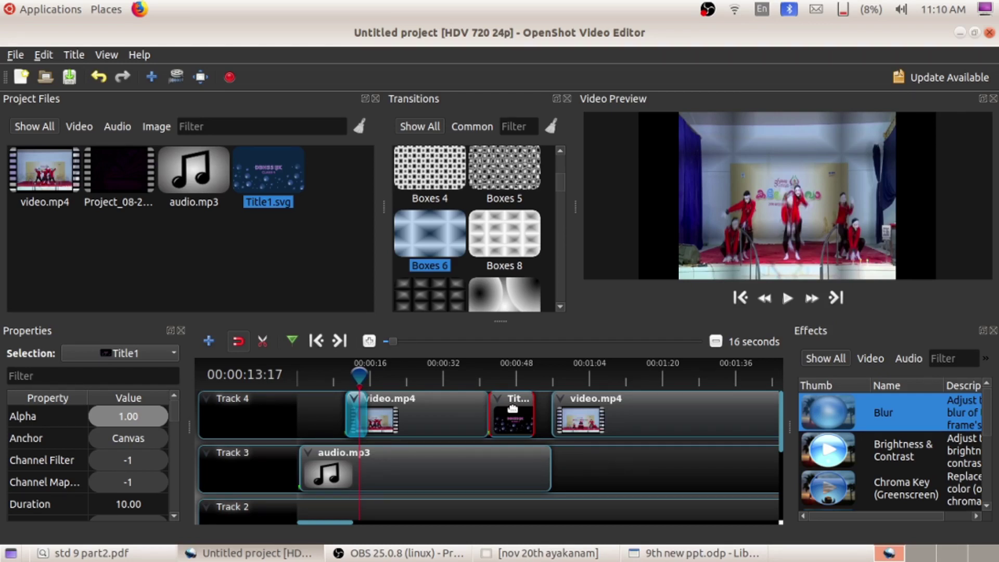
{"action": "left_click_drag", "start_coordinate": [513, 409], "coordinate": [323, 408]}
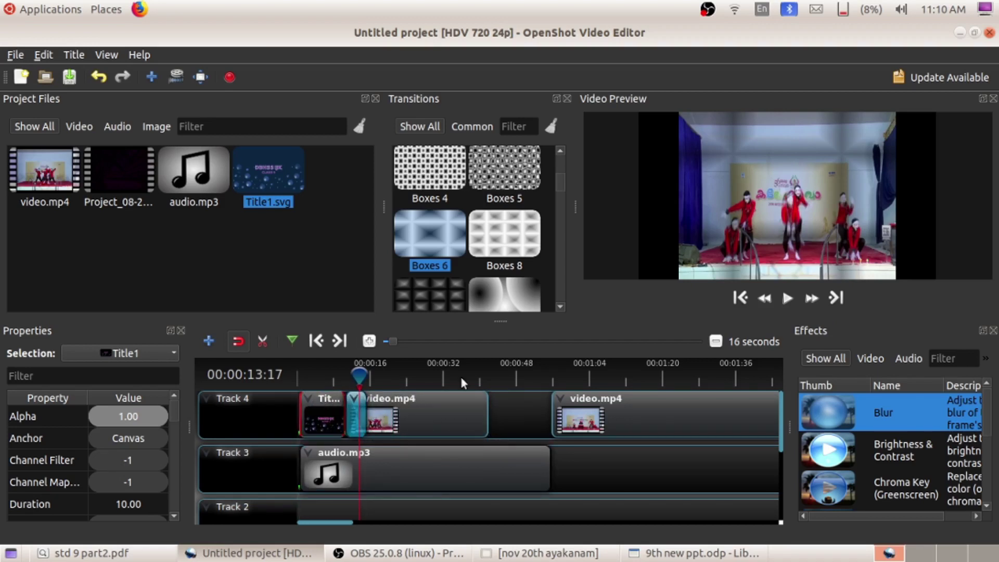
{"action": "left_click_drag", "start_coordinate": [613, 426], "coordinate": [527, 429]}
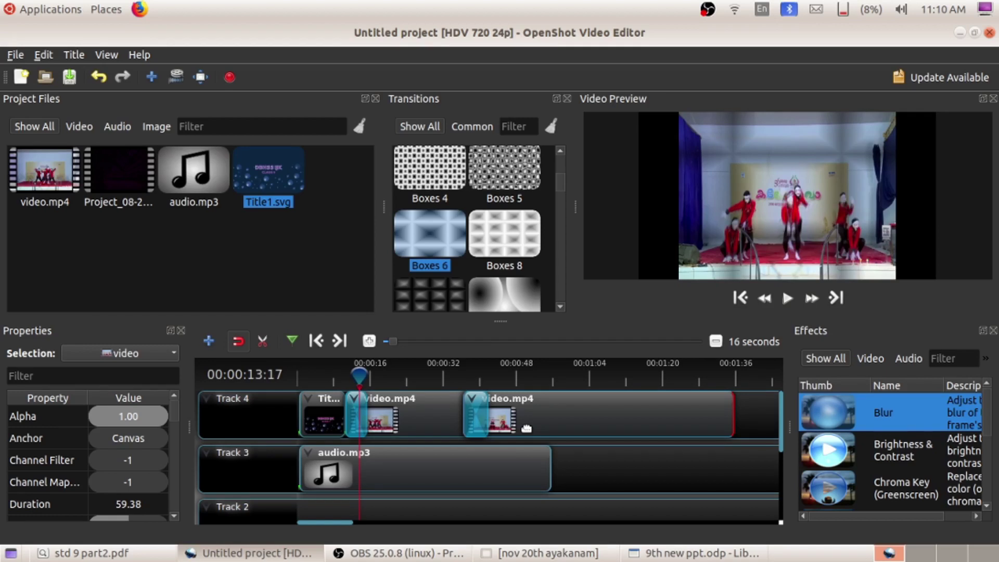